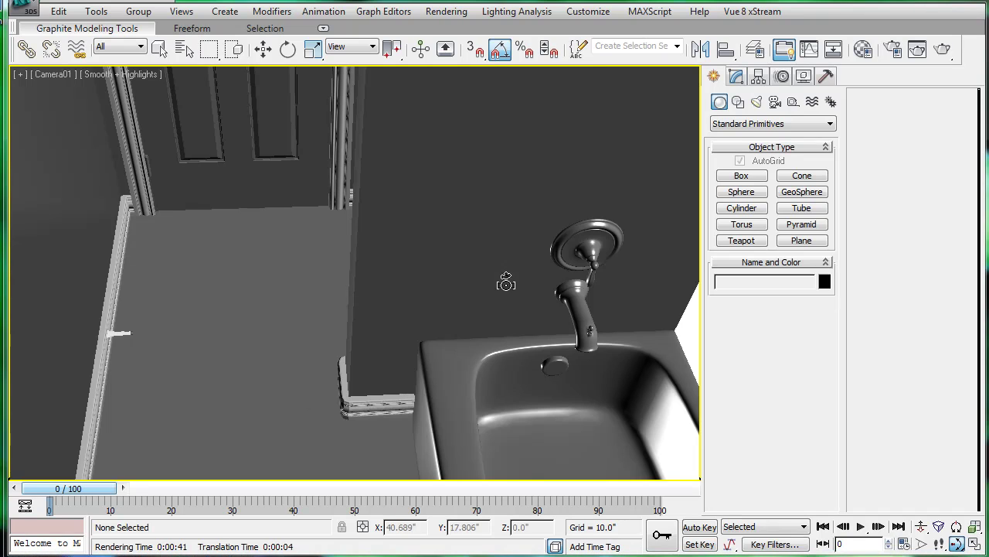
Examine the faucet and the round overflow plate at the head of the bathtub up close in a perspective view.
left_click_drag(486, 279, 443, 261)
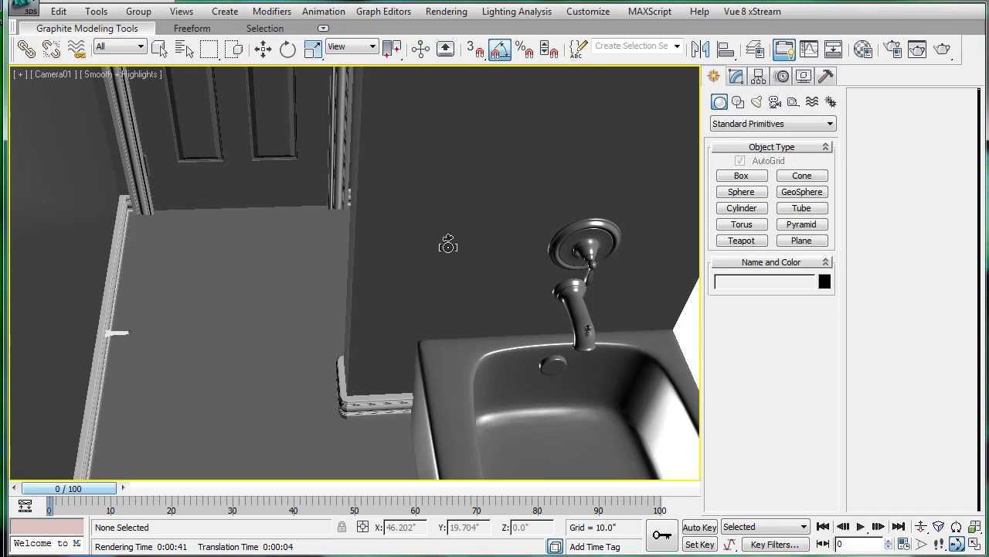
key("p")
left_click_drag(399, 222, 508, 281)
right_click(518, 270)
scroll(472, 291, "up", 8)
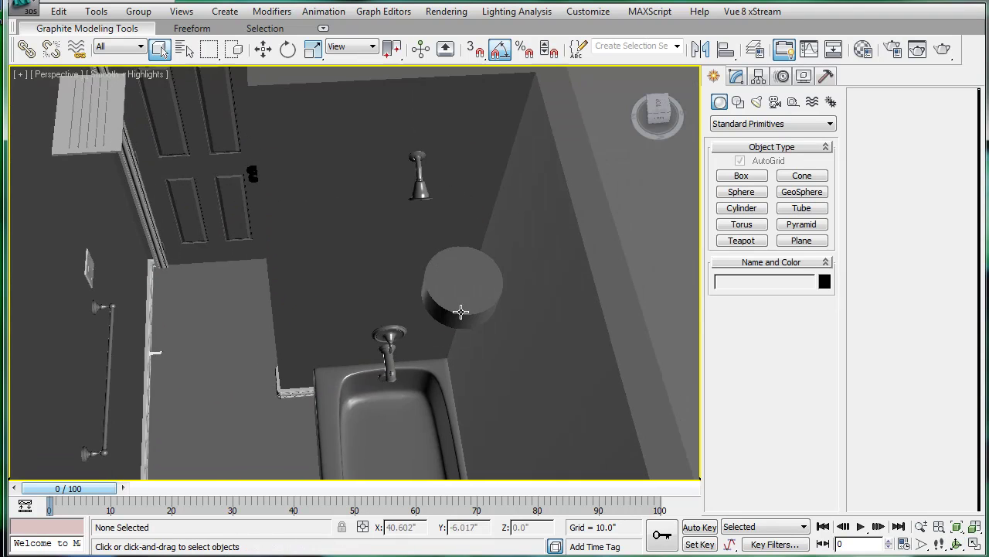
scroll(472, 290, "up", 5)
mouse_move(428, 263)
middle_mouse_down()
mouse_move(422, 292)
mouse_move(431, 278)
middle_mouse_up()
scroll(429, 266, "up", 5)
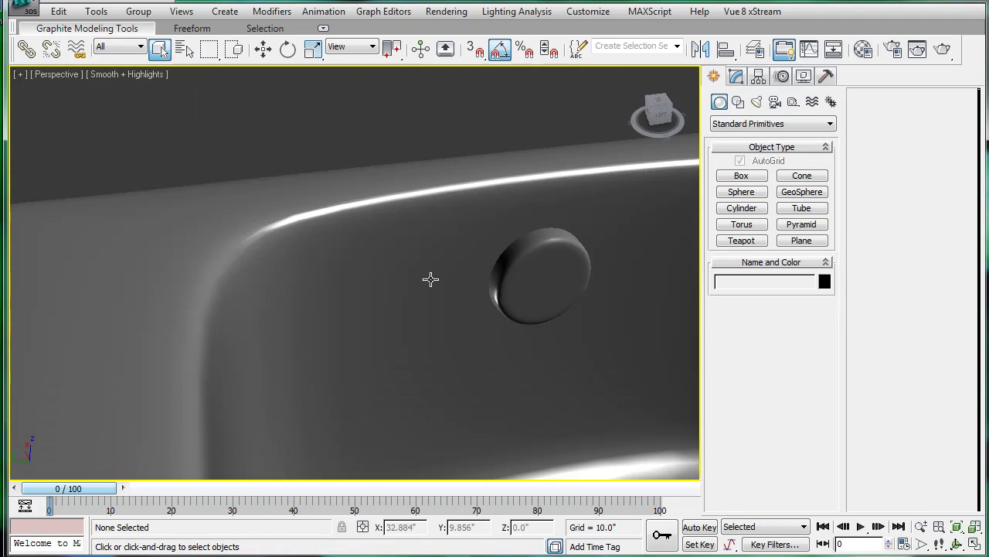
Create a box about 0.54" wide and 3.07" high on the wall beside the tub spout, with its length set to 7".
left_click(742, 178)
middle_click_drag(402, 217, 383, 222)
scroll(383, 222, "down", 5)
left_click_drag(243, 254, 242, 343)
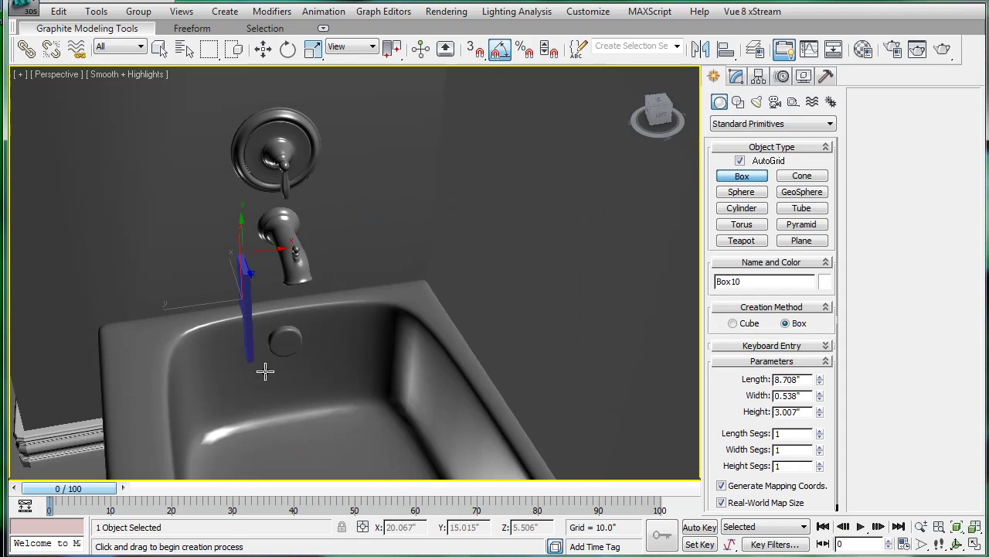
left_click(268, 362)
type("7")
key("Return")
scroll(369, 271, "up", 5)
key("z")
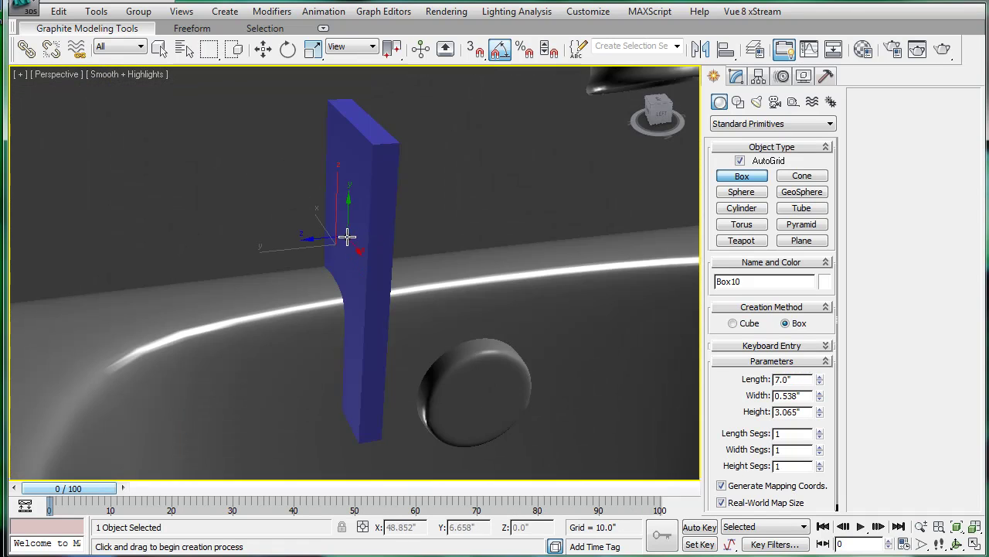
Move the box between the spout and the overflow plate to compare their spacing, and delete the box.
middle_click_drag(347, 236, 378, 260, "alt")
key("w")
key("w")
key("F4")
left_click_drag(287, 279, 411, 219)
middle_click_drag(411, 218, 537, 445, "alt")
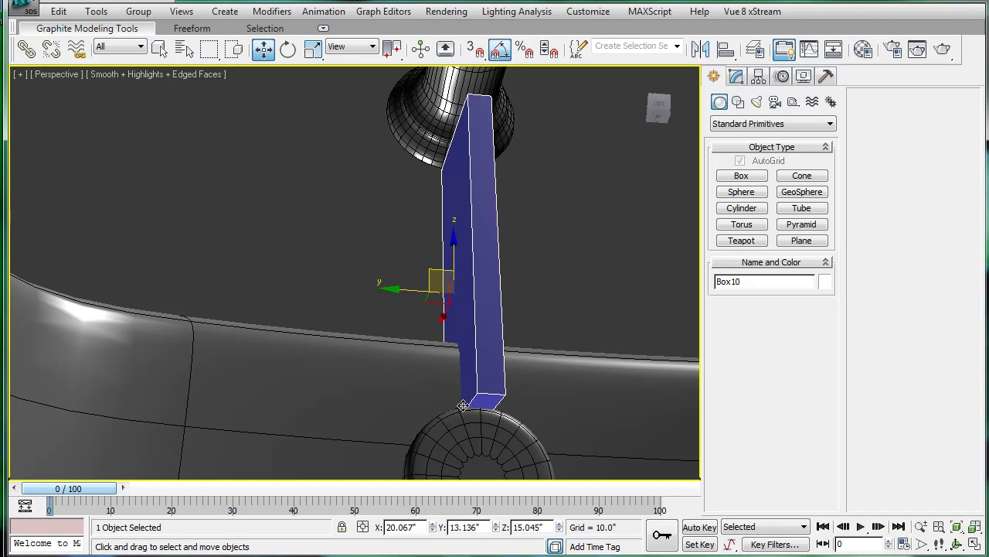
middle_click_drag(494, 356, 635, 371, "alt")
scroll(400, 272, "up", 3)
middle_click_drag(399, 272, 393, 316)
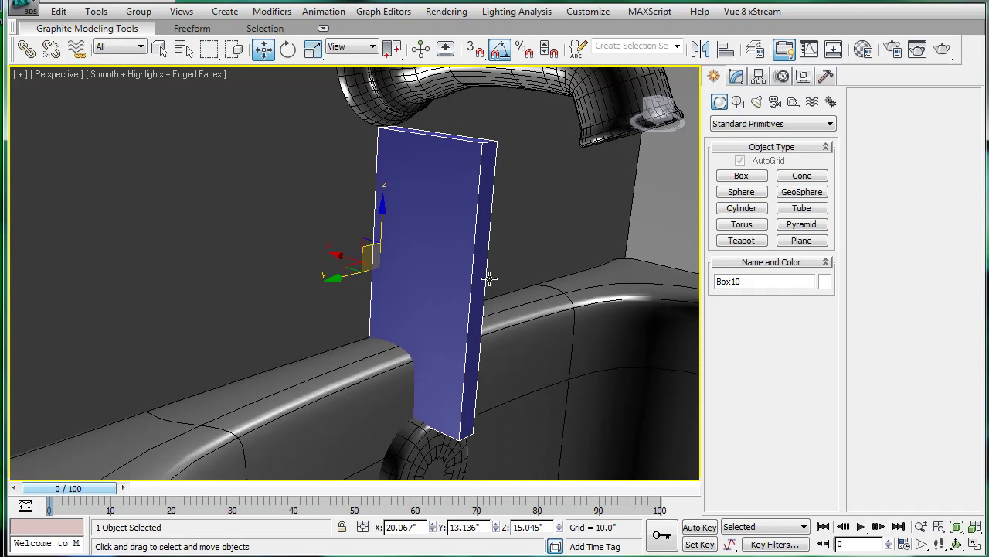
key("Delete")
scroll(488, 273, "down", 2)
middle_click_drag(464, 207, 407, 135)
scroll(430, 201, "down", 4)
middle_click_drag(433, 212, 418, 258, "alt")
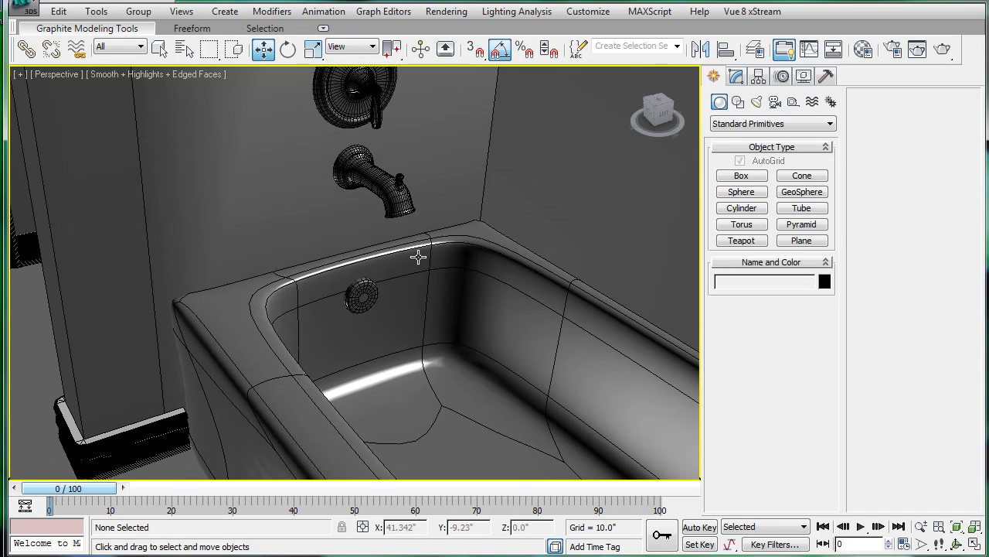
middle_click_drag(480, 331, 438, 343, "alt")
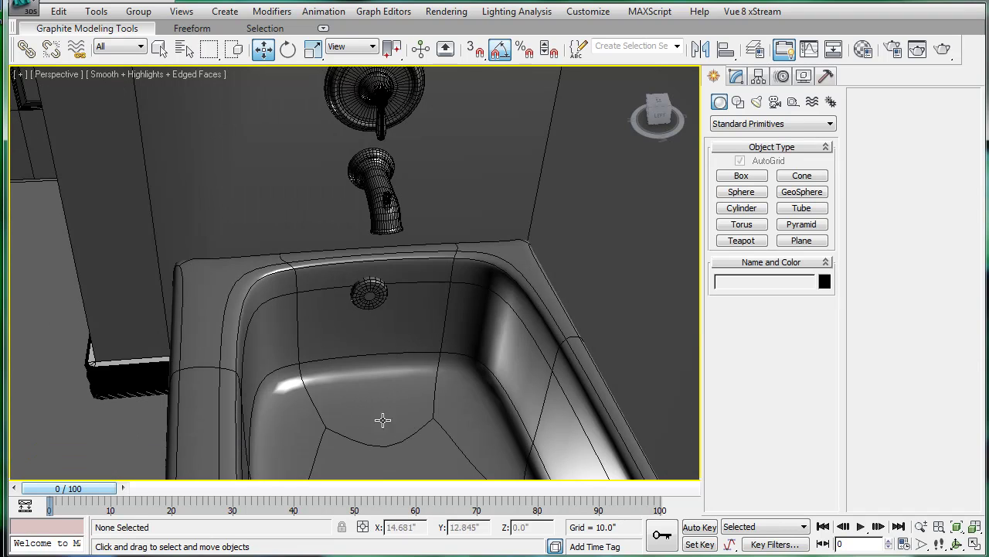
middle_click_drag(425, 410, 424, 320, "alt")
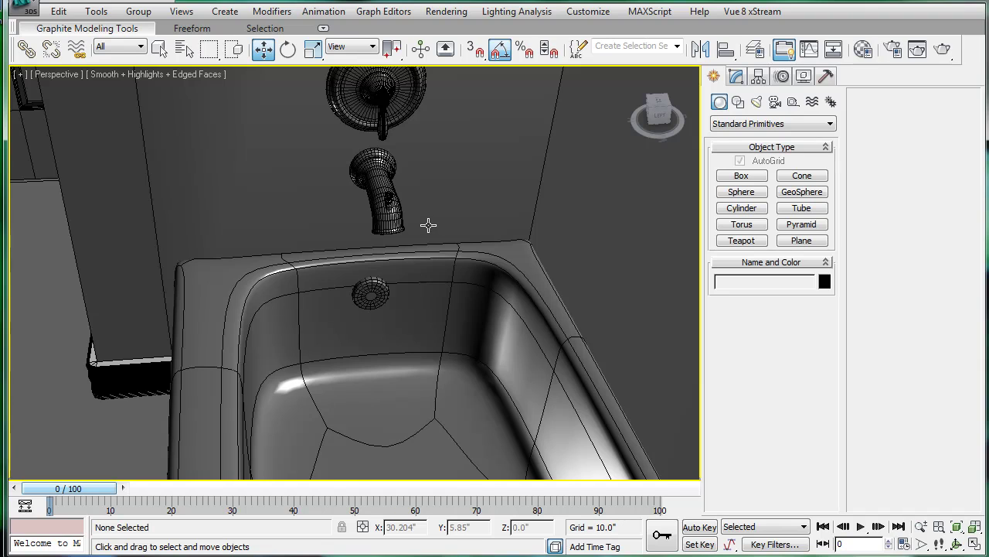
Load the photo P1000205 from the bathroom tutorial folder as the background of the maximized Front viewport.
key("alt+w")
left_click(469, 135)
key("alt+w")
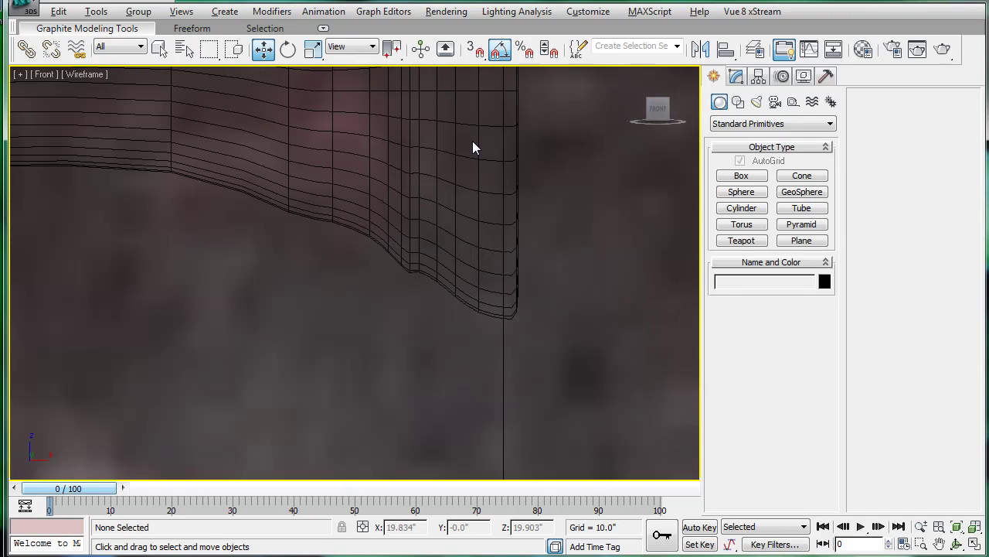
key("alt+b")
left_click(395, 141)
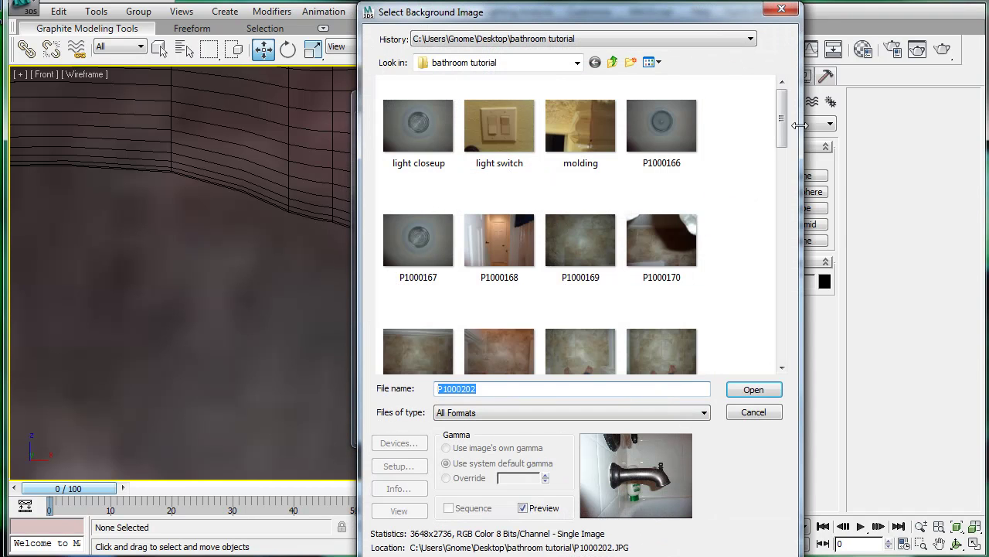
left_click_drag(781, 116, 754, 321)
left_click(557, 277)
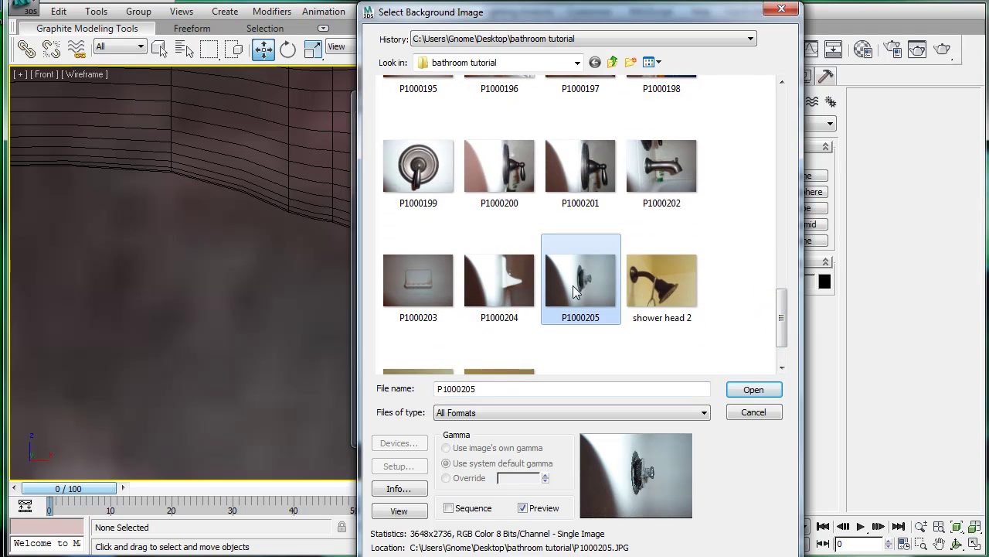
left_click(753, 389)
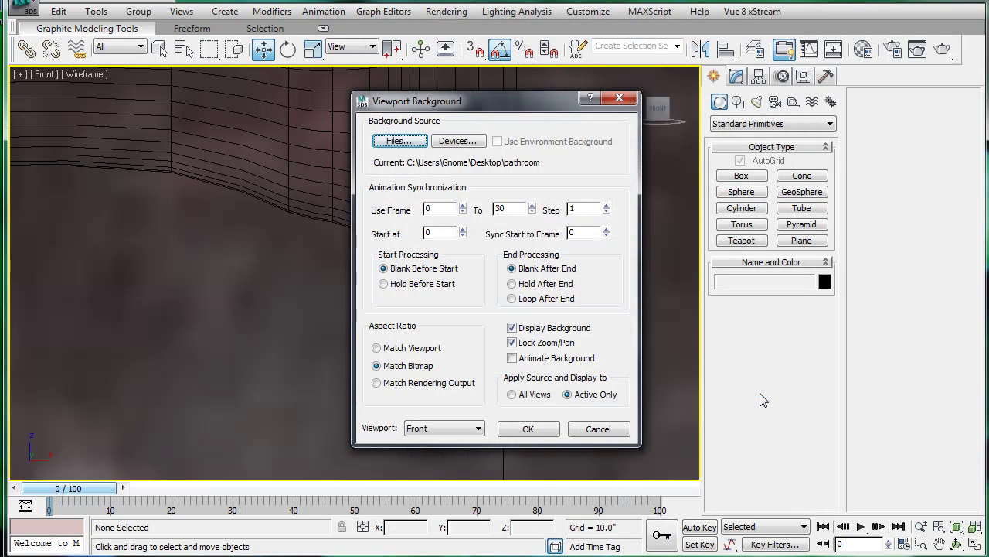
left_click(529, 429)
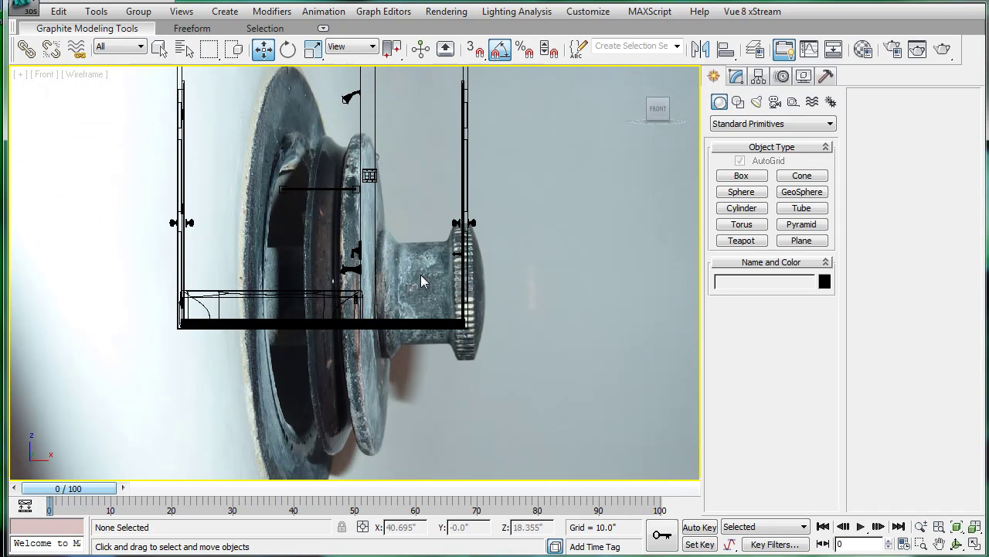
Hide all objects in the scene so that only the drain stopper reference photo remains in the Front view.
scroll(421, 276, "up", 2)
scroll(427, 283, "down", 2)
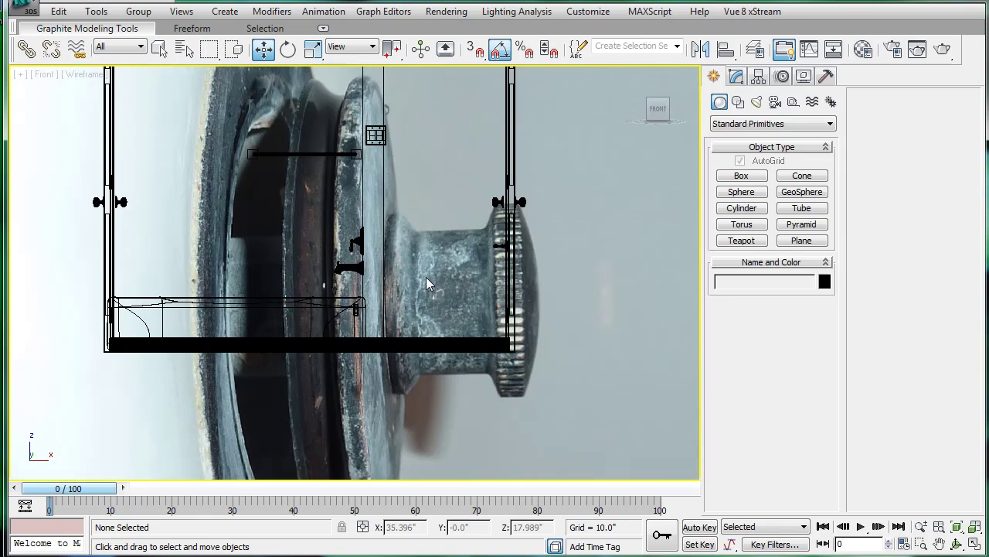
scroll(422, 277, "up", 3)
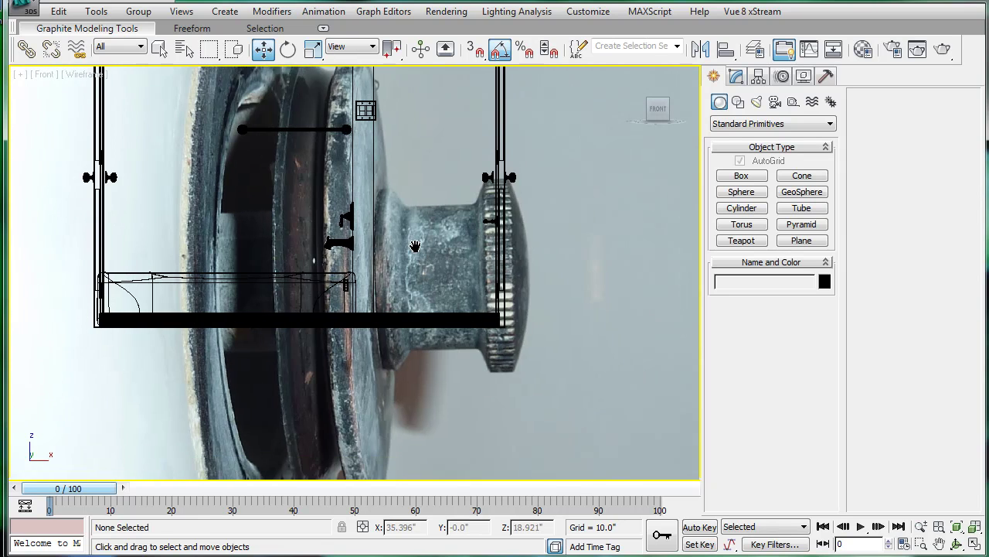
scroll(408, 255, "down", 5)
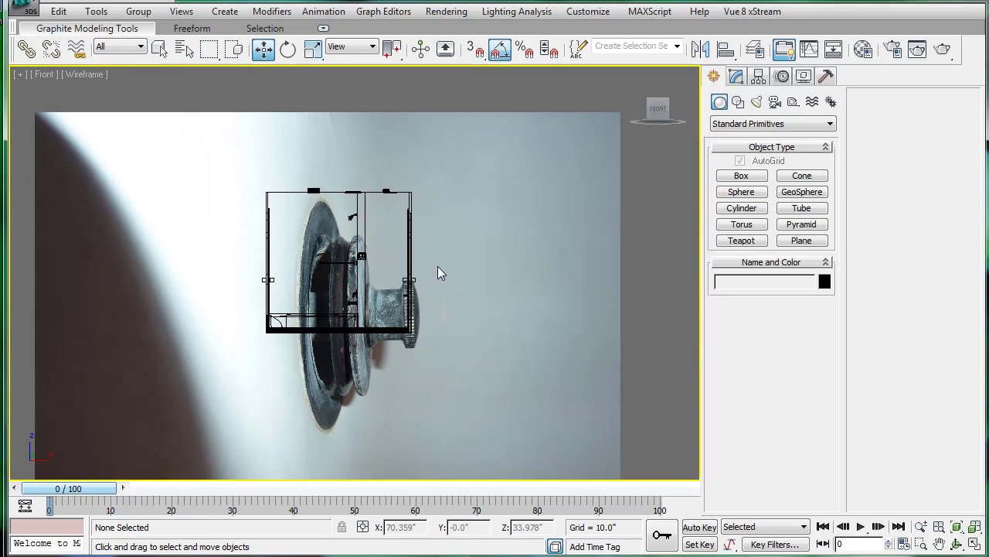
scroll(445, 259, "up", 4)
key("ctrl+a")
right_click(586, 216)
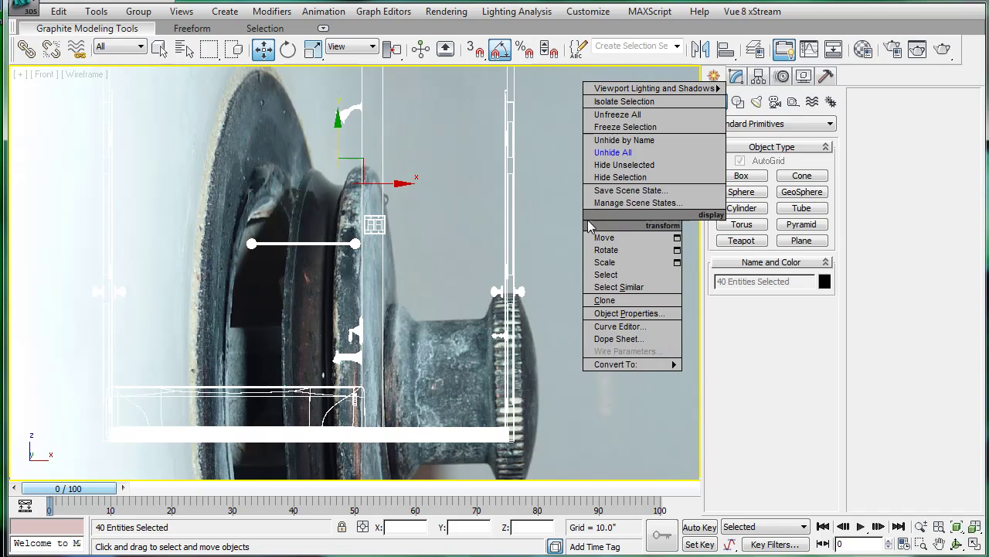
left_click(609, 176)
scroll(534, 215, "down", 3)
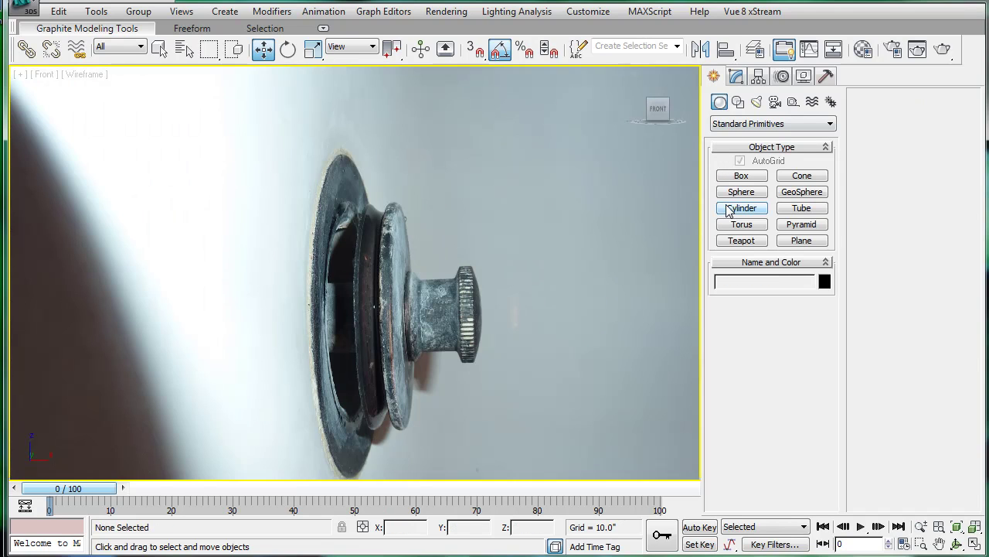
Create a cylinder with a radius of about 78.77" and a height of about 2.61", centred on the photo's drain flange.
left_click(741, 207)
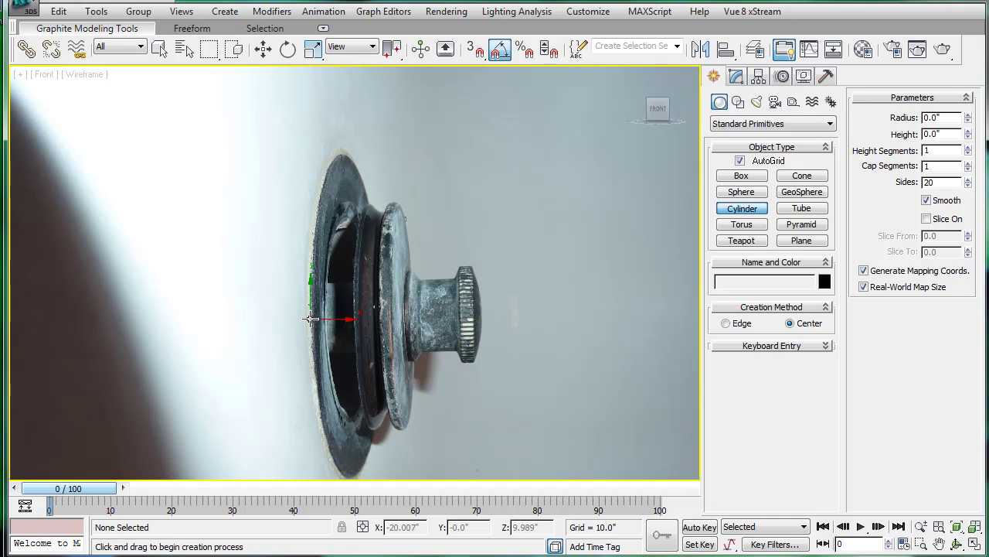
left_click_drag(311, 318, 378, 466)
left_click(375, 462)
Rotate the cylinder edge-on in the Front view and move it along X to about -9.912", onto the drain flange.
key("e")
left_click_drag(338, 319, 409, 319)
middle_click_drag(404, 276, 419, 275)
key("w")
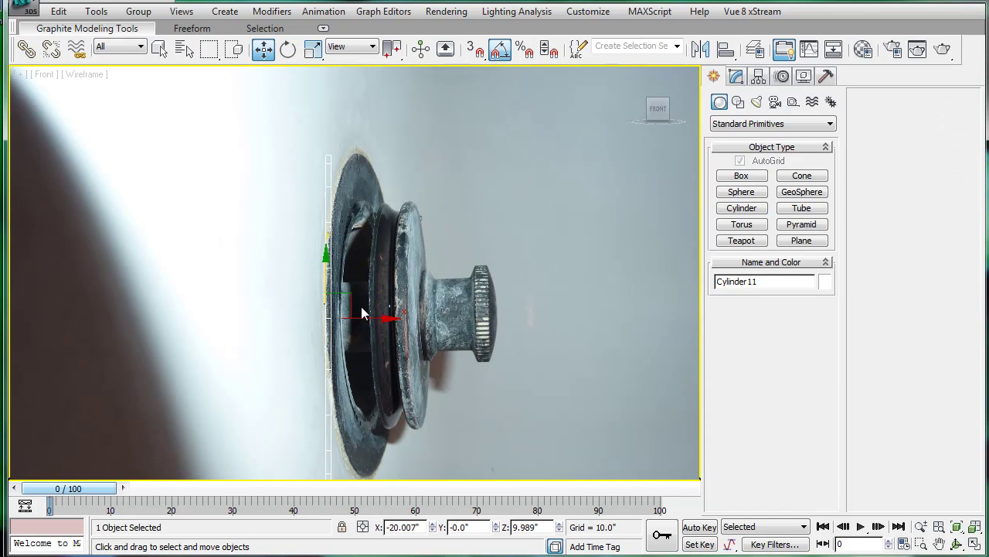
left_click_drag(370, 318, 389, 319)
Convert the cylinder to an editable poly and frame it in the Perspective view of the four-viewport layout.
left_click(736, 80)
middle_click_drag(431, 201, 435, 201)
key("alt+w")
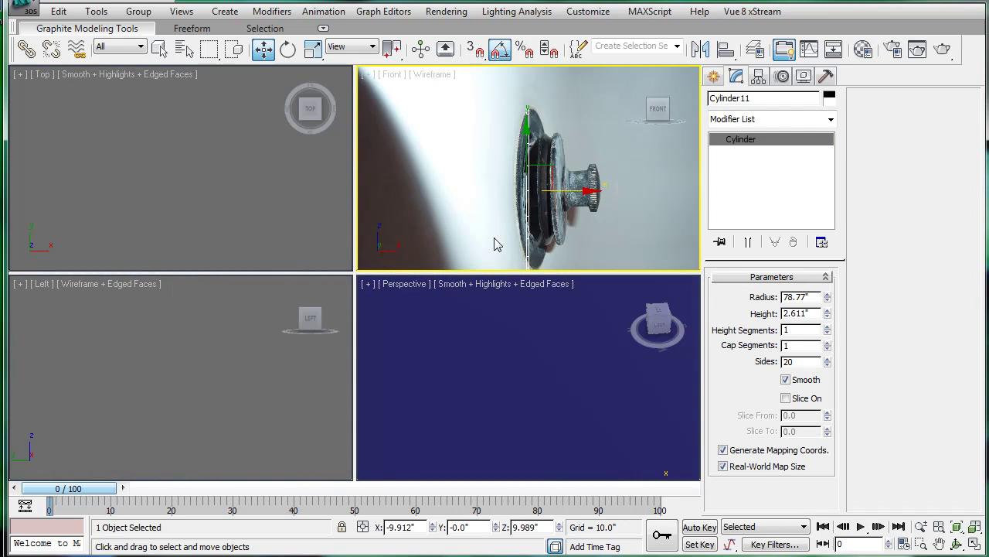
left_click(523, 328)
key("z")
middle_click_drag(511, 328, 655, 315, "alt")
key("ctrl+e")
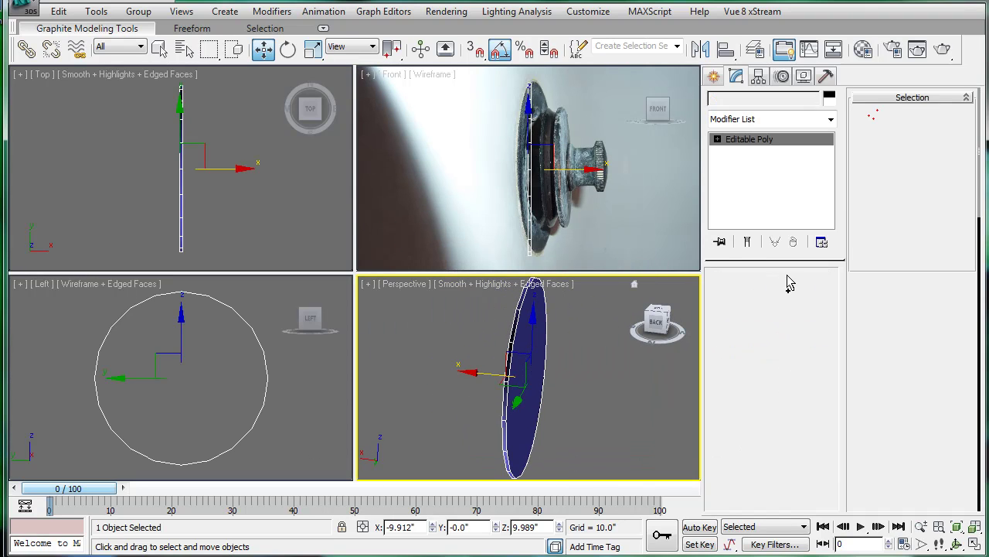
Inset the cylinder's front cap polygon to leave a rim ring that follows the flange in the photo.
left_click(790, 294)
left_click(532, 351)
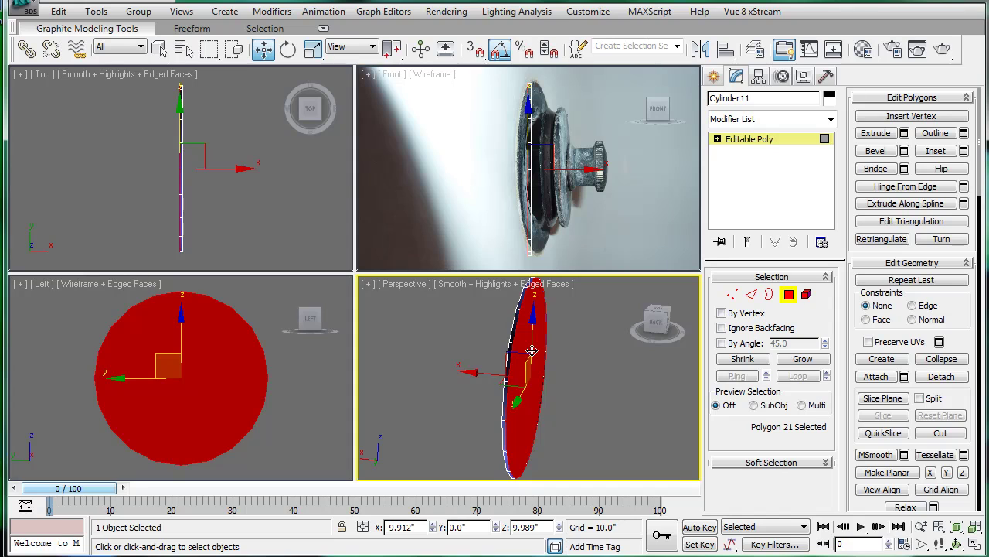
middle_click_drag(565, 353, 684, 355, "alt")
left_click(476, 372)
middle_click_drag(475, 372, 510, 364, "alt")
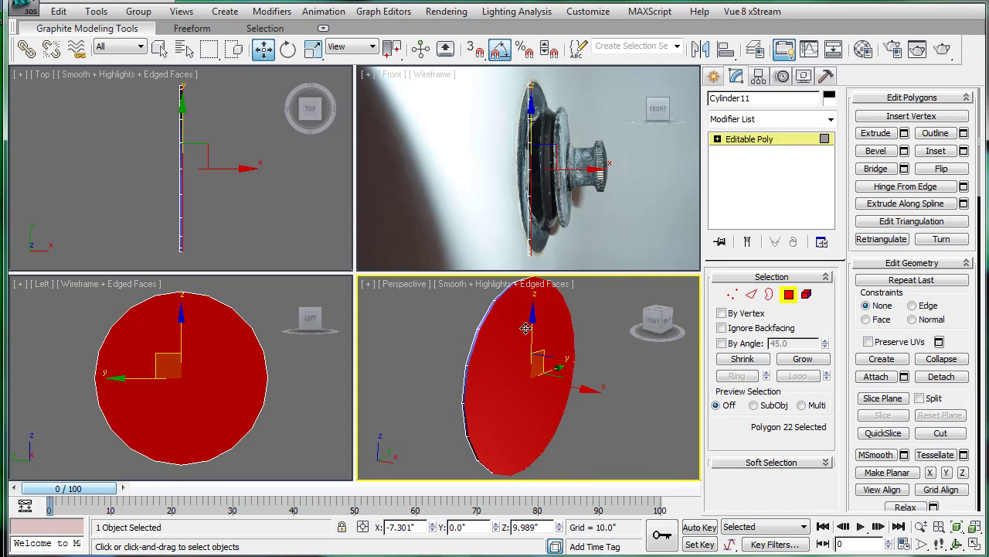
left_click(939, 155)
scroll(581, 324, "up", 3)
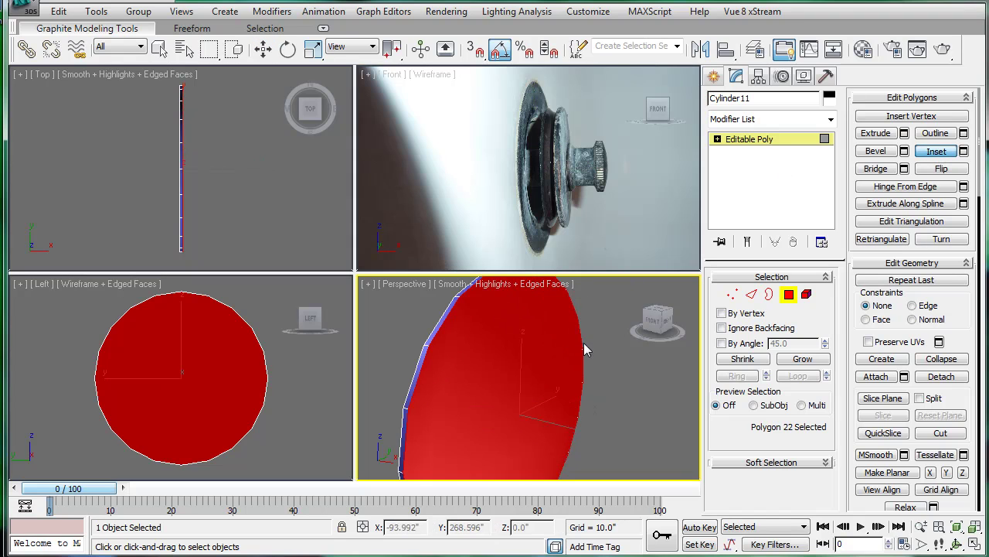
scroll(539, 178, "up", 4)
middle_click_drag(539, 179, 525, 288)
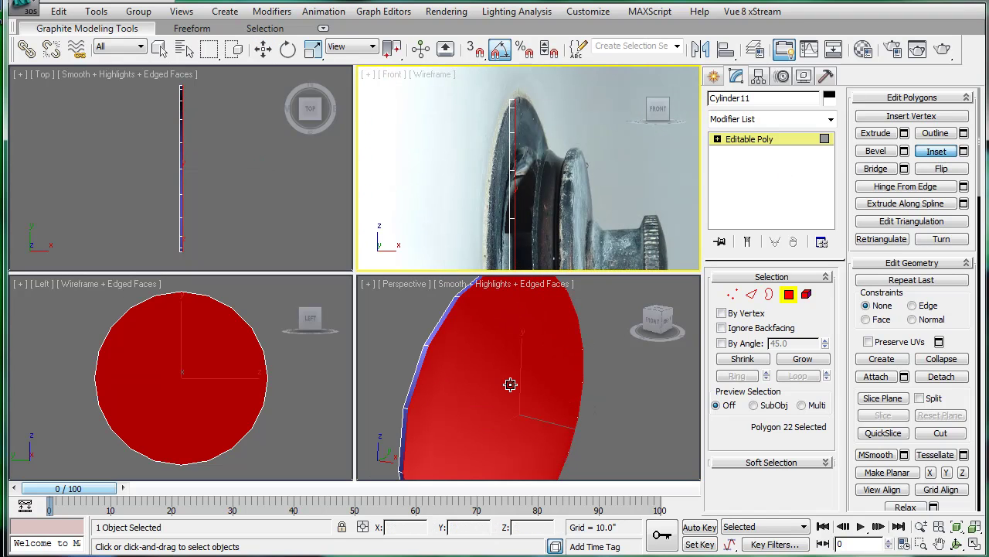
left_click_drag(510, 384, 521, 418)
middle_click_drag(575, 198, 576, 185)
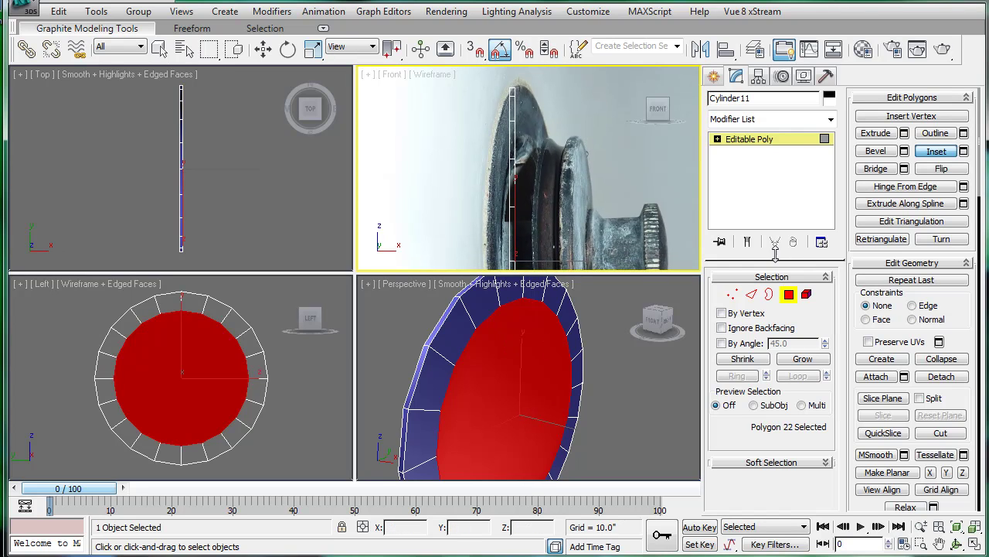
left_click(905, 133)
middle_click_drag(487, 143, 487, 135)
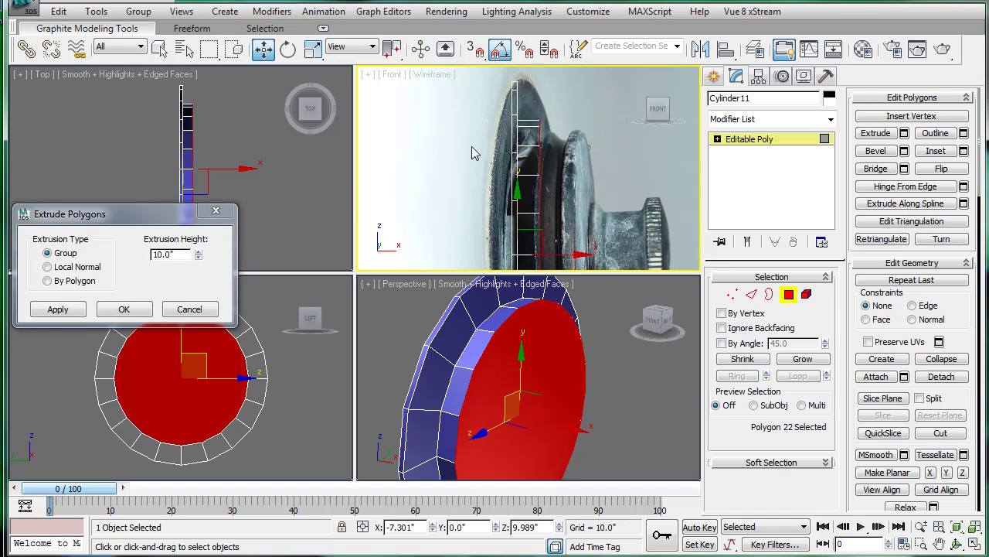
left_click(198, 309)
Scale the inset polygon down slightly to widen the rim ring around it.
key("r")
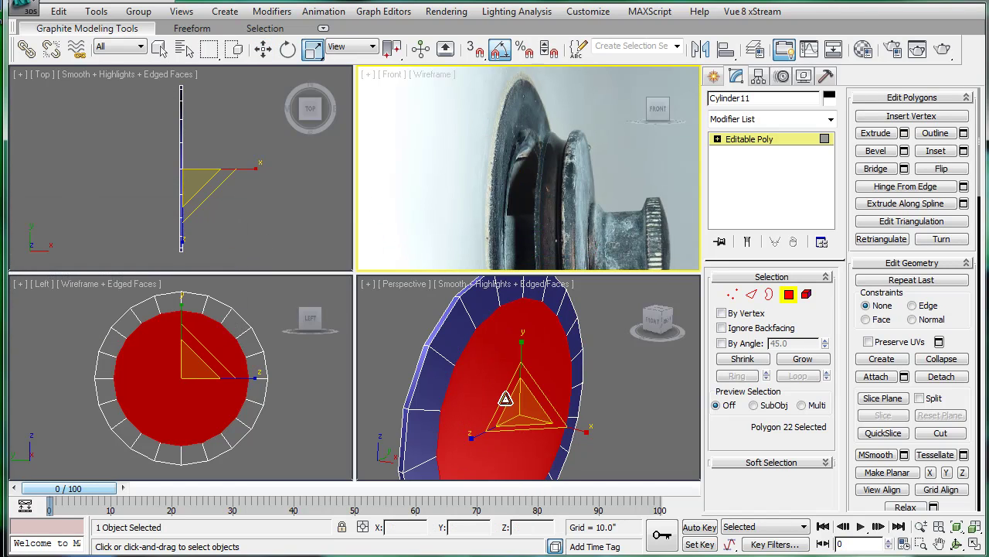
left_click(510, 398)
left_click_drag(511, 403, 522, 410)
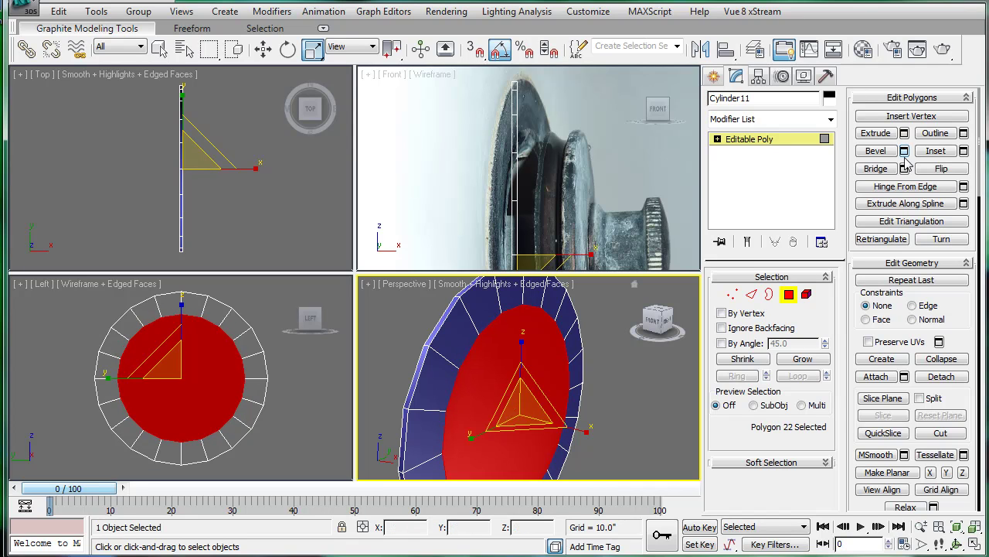
Delete the cylinder's back cap polygon and bevel the inset front polygon backward into a deep recess.
left_click(889, 152)
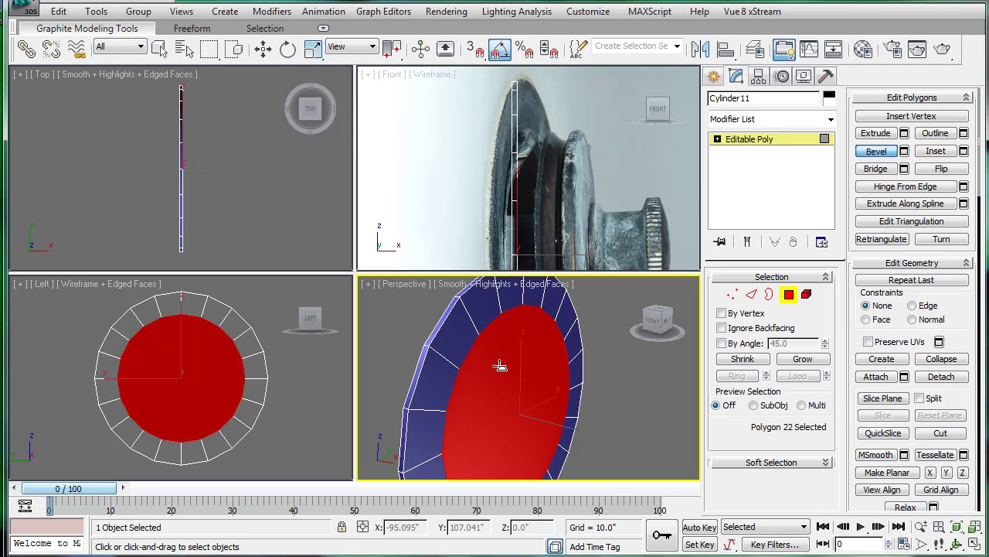
middle_click_drag(493, 336, 536, 369, "alt")
left_click(548, 360)
key("Delete")
left_click(537, 370)
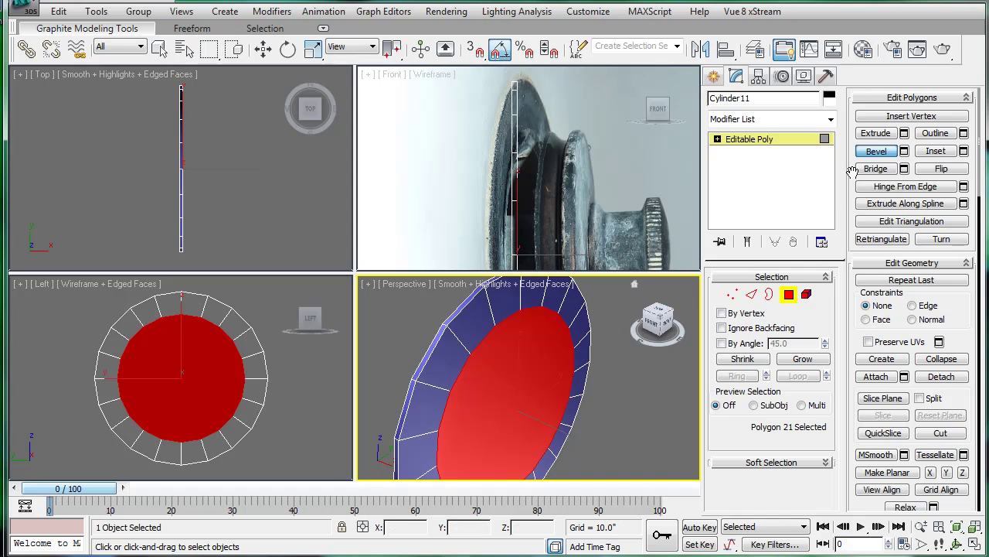
left_click_drag(518, 374, 459, 387)
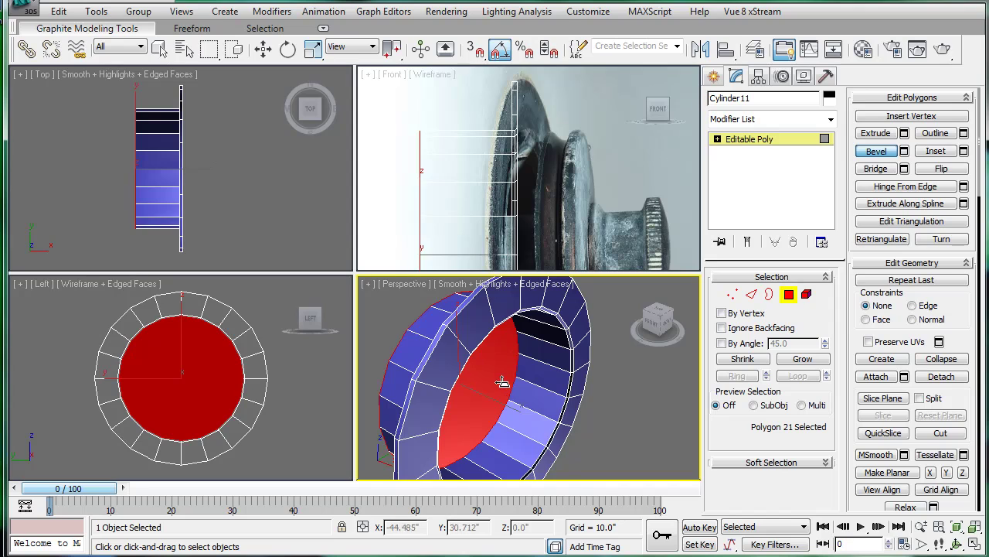
Bevel a flat ring into the recess floor and scale the remaining center polygon down to the width of a slim stem.
middle_click_drag(502, 382, 439, 320, "alt")
mouse_move(510, 395)
left_mouse_down()
mouse_move(513, 553)
mouse_move(530, 462)
mouse_move(529, 398)
mouse_move(495, 389)
left_mouse_up()
right_click(529, 399)
scroll(495, 388, "down", 2)
middle_click_drag(495, 389, 555, 402, "alt")
middle_click_drag(544, 186, 516, 101)
scroll(521, 114, "up", 2)
scroll(513, 151, "down", 2)
mouse_move(497, 408)
left_mouse_down()
mouse_move(546, 301)
mouse_move(489, 400)
left_mouse_up()
middle_click_drag(491, 397, 493, 394, "alt")
key("r")
left_click_drag(493, 386, 494, 392)
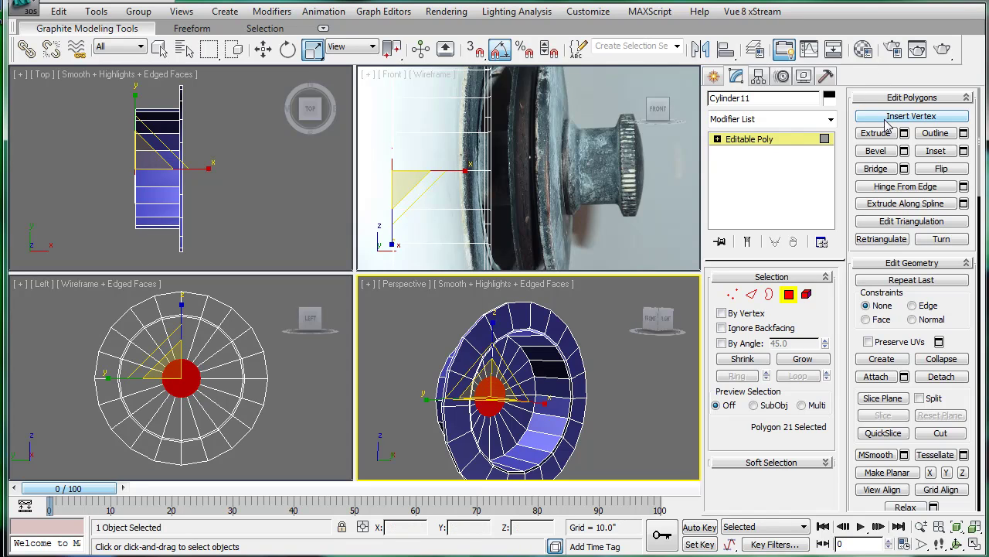
Bevel the small center polygon forward into a straight stem that projects through the flange opening.
left_click(878, 151)
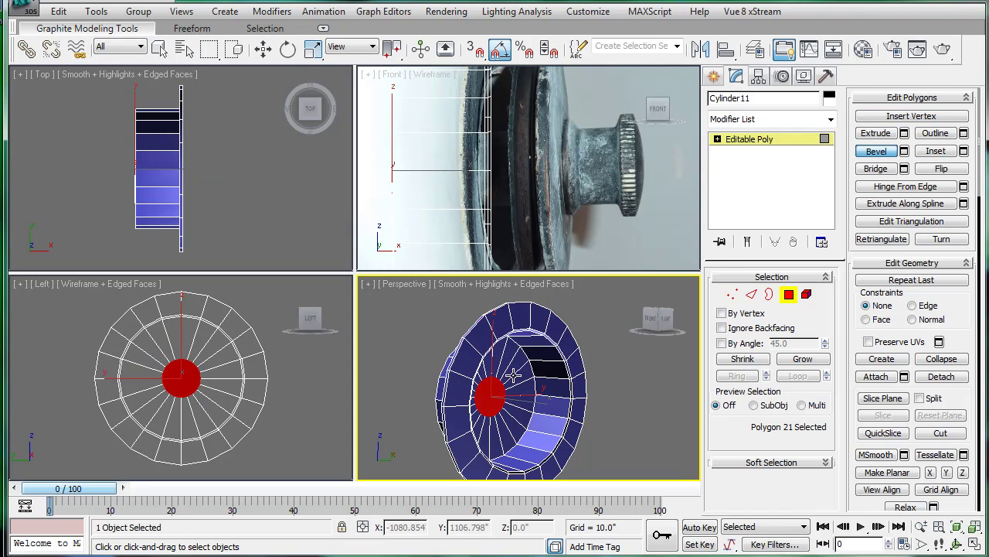
left_click_drag(490, 398, 545, 283)
left_click(543, 281)
scroll(510, 213, "down", 2)
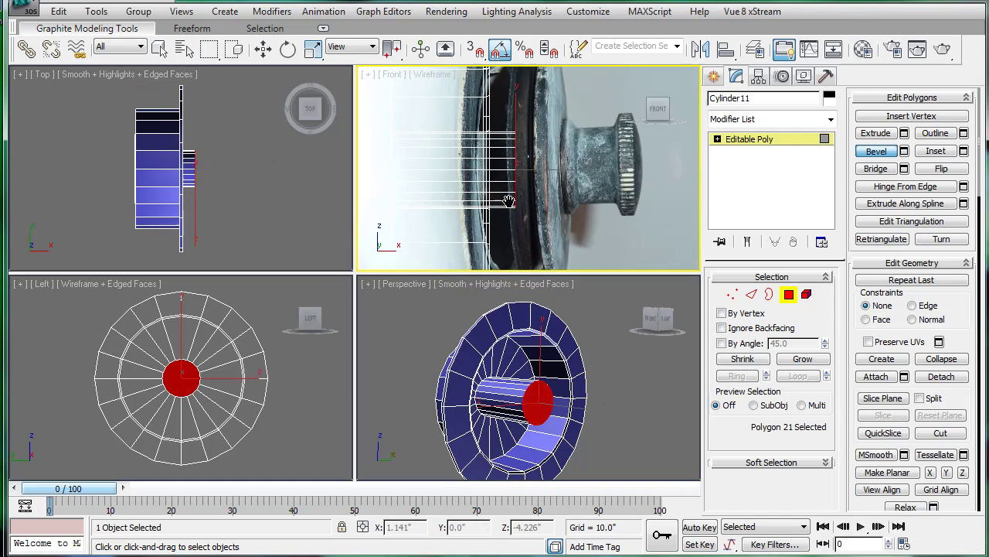
scroll(511, 345, "up", 3)
Bevel the stem's end polygon outward into a thin disc about as wide as the recess opening, undoing the surplus bevels.
left_click_drag(512, 402, 513, 398)
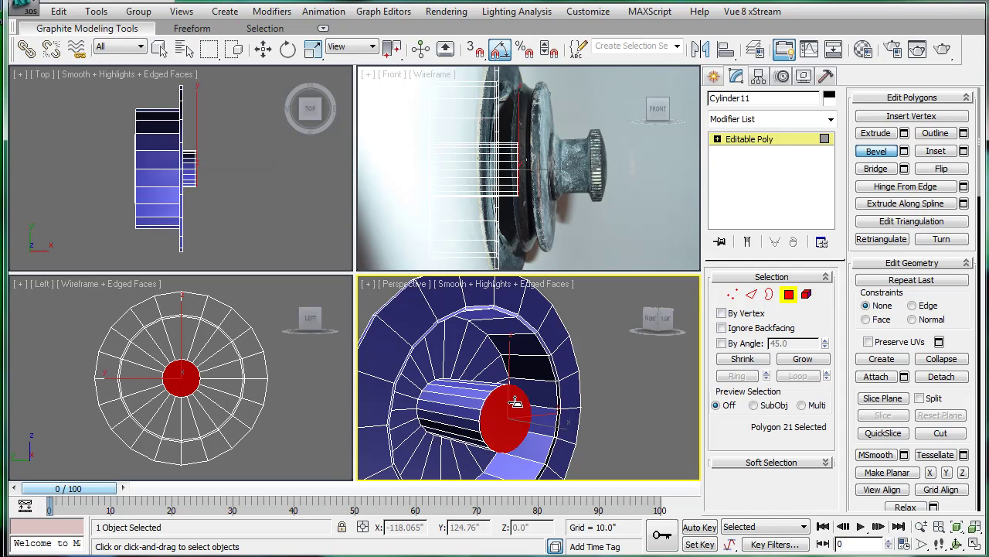
left_click_drag(510, 404, 508, 412)
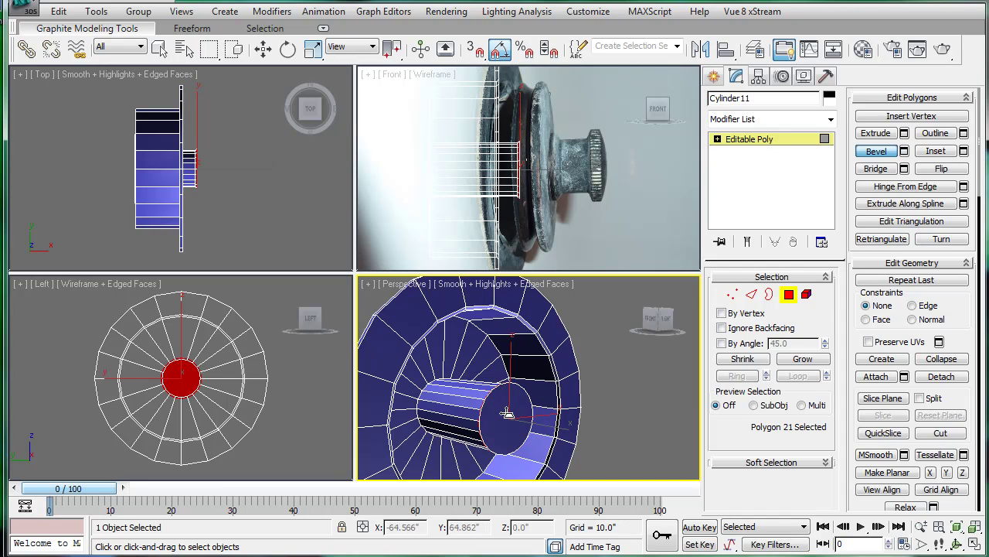
left_click(516, 338)
mouse_move(501, 363)
middle_mouse_down("alt")
mouse_move(535, 365)
mouse_move(440, 348)
mouse_move(477, 369)
mouse_move(428, 398)
mouse_move(497, 378)
middle_mouse_up("alt")
left_click(497, 378)
left_click_drag(508, 370, 510, 383)
left_click(541, 357)
key("ctrl+z")
key("ctrl+z")
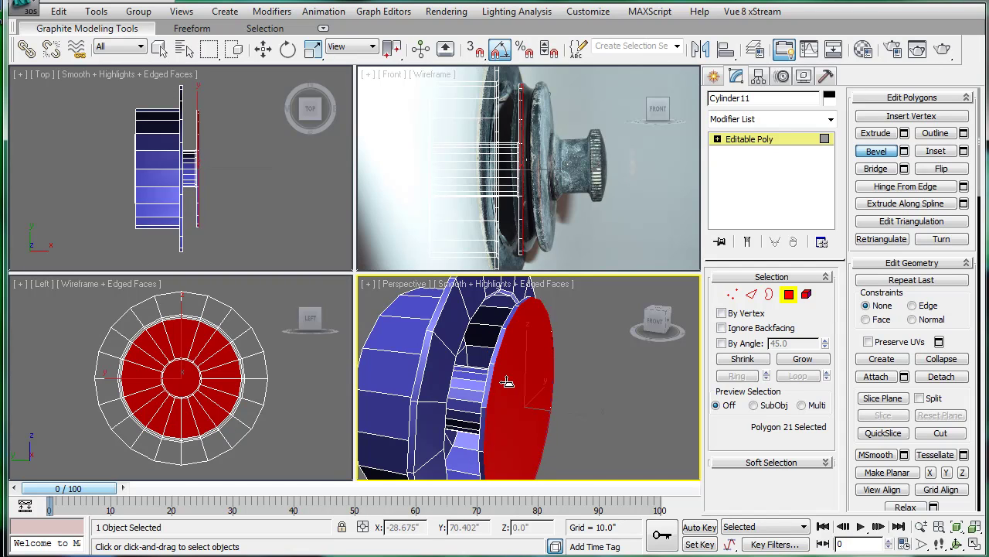
right_click(507, 384)
Bevel the disc's front face into a narrower step and a wider plate, following the stopper profile in the photo.
left_click_drag(508, 387, 524, 426)
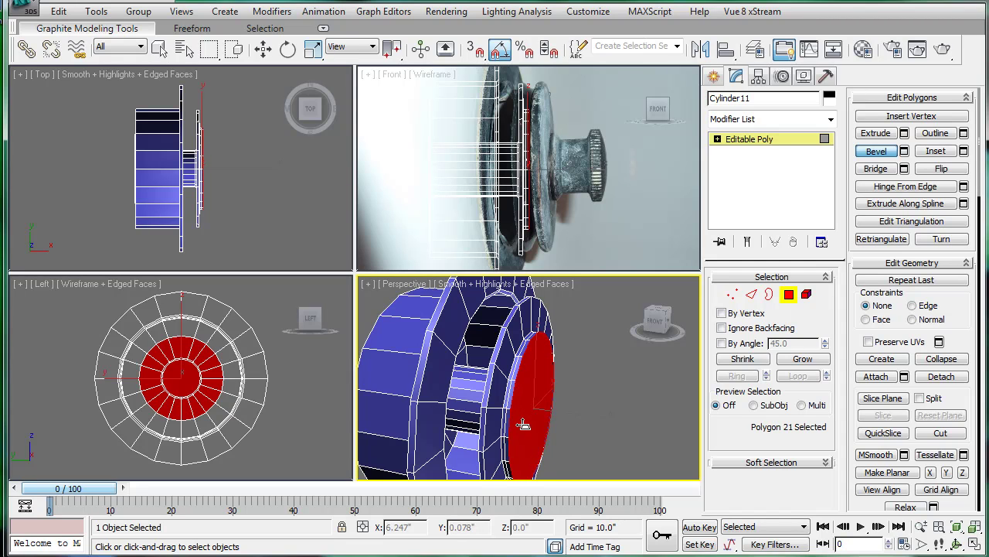
mouse_move(522, 431)
left_mouse_down()
mouse_move(528, 405)
mouse_move(534, 422)
left_mouse_up()
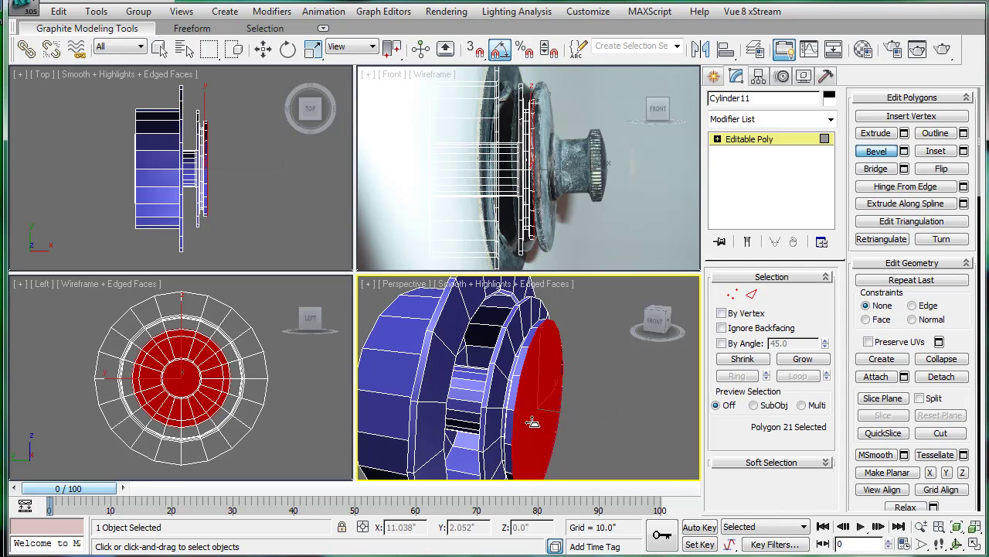
key("ctrl+Page_Up")
key("ctrl+Page_Down")
Bevel the plate into a rounded stopper cap and narrow its front polygon to the base of the knob's neck in the photo.
left_click_drag(537, 430, 545, 482)
left_click(545, 484)
scroll(575, 225, "up", 4)
key("w")
middle_click_drag(522, 203, 503, 222)
left_click_drag(503, 222, 499, 228)
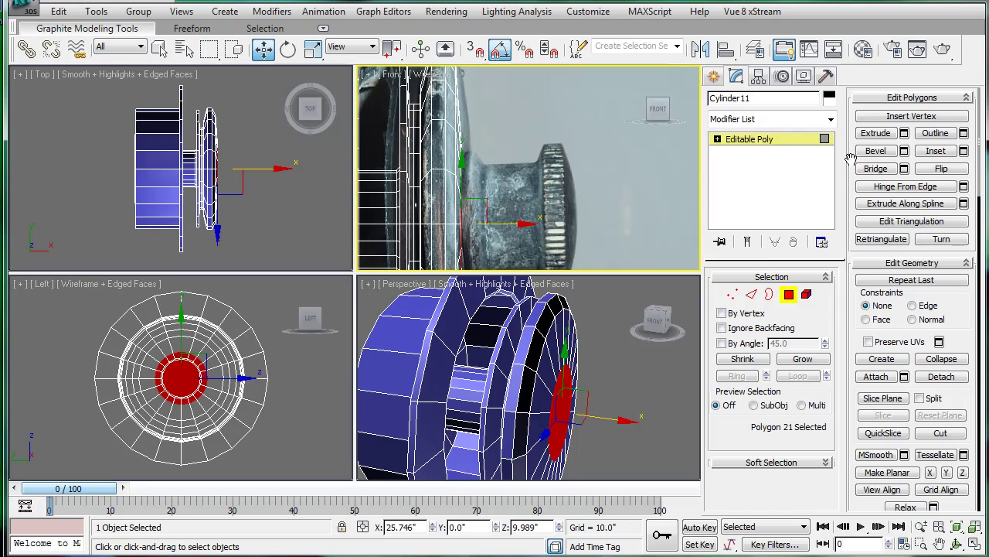
Bevel the cap's front polygon forward into the knob's neck and flared head with a tapered front, matching the photo.
left_click(876, 153)
scroll(587, 353, "up", 5)
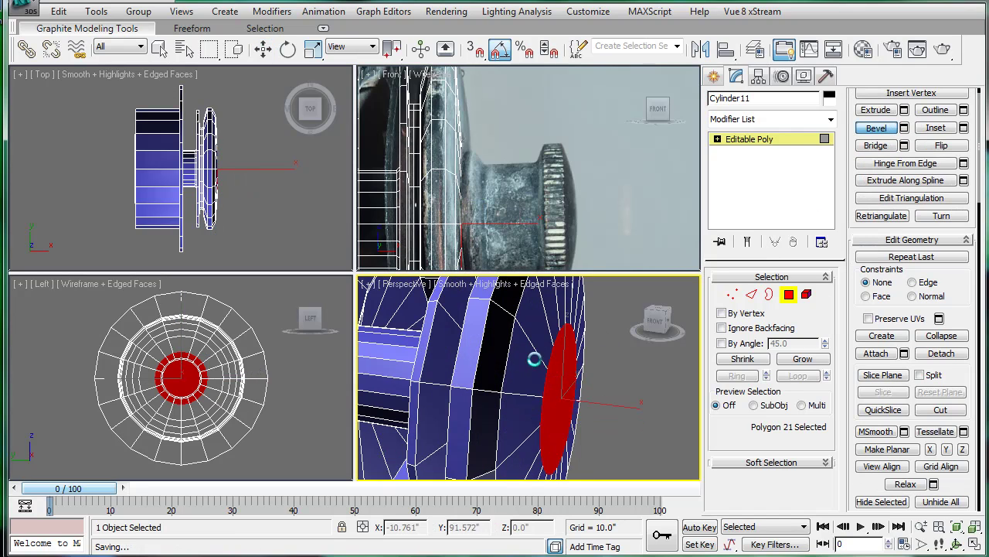
left_click_drag(580, 365, 641, 385)
scroll(619, 388, "down", 5)
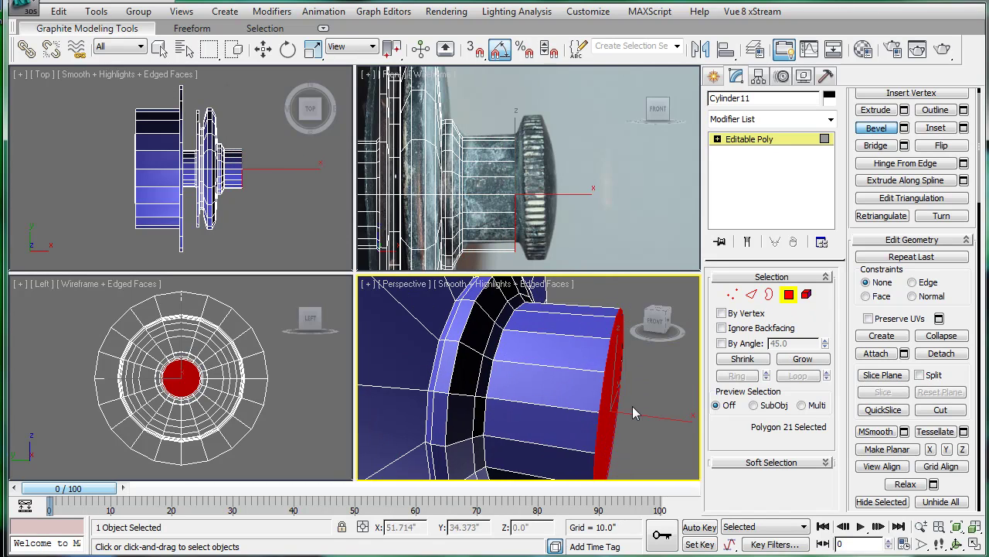
left_click_drag(568, 393, 586, 422)
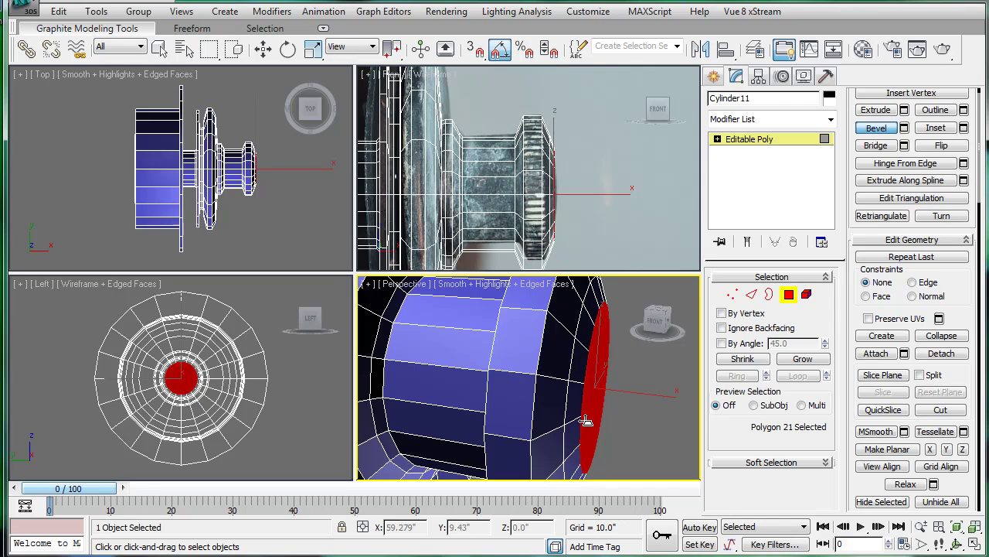
Select the two edge loops bordering the knob head's rim band and connect them with extra cross edges.
left_click(751, 294)
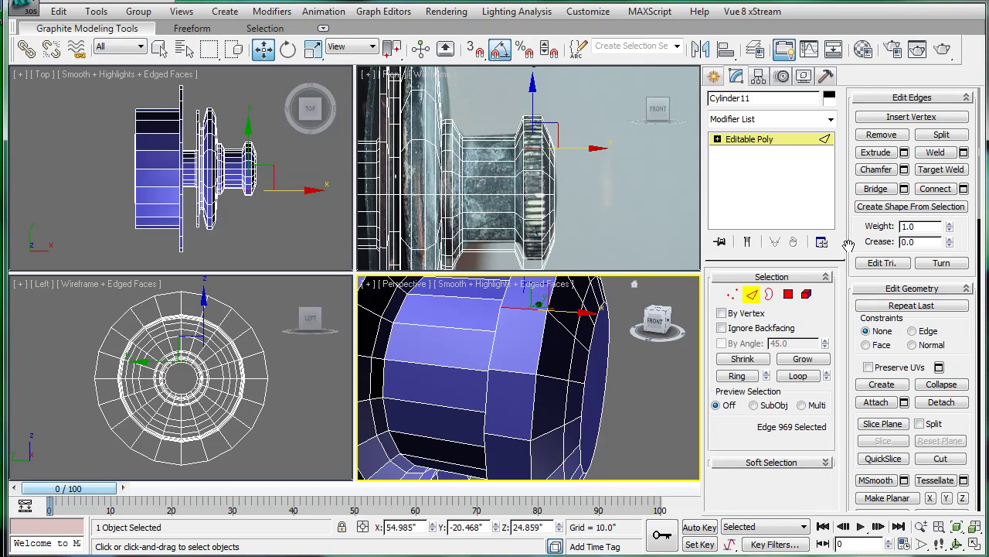
left_click(539, 341)
left_click(499, 334, "ctrl")
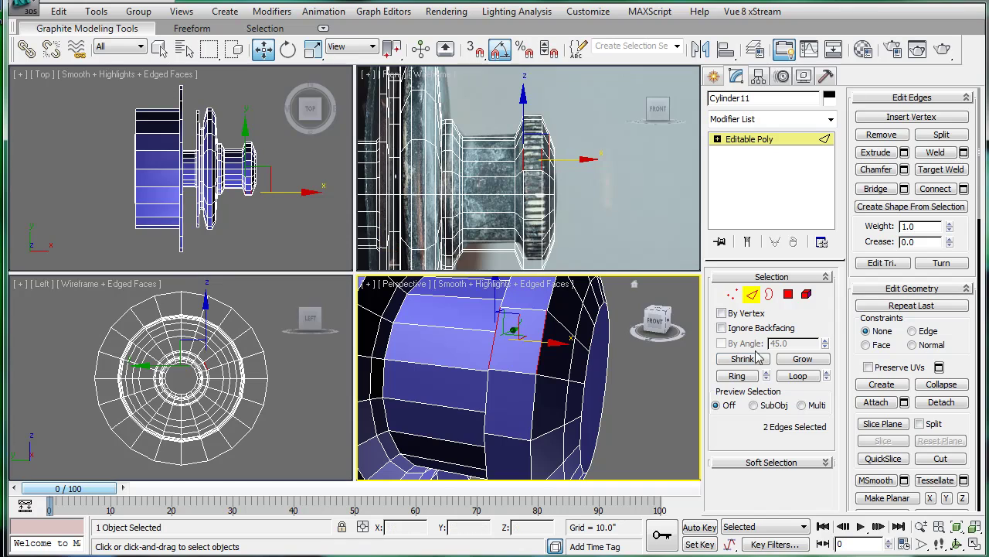
left_click(795, 377)
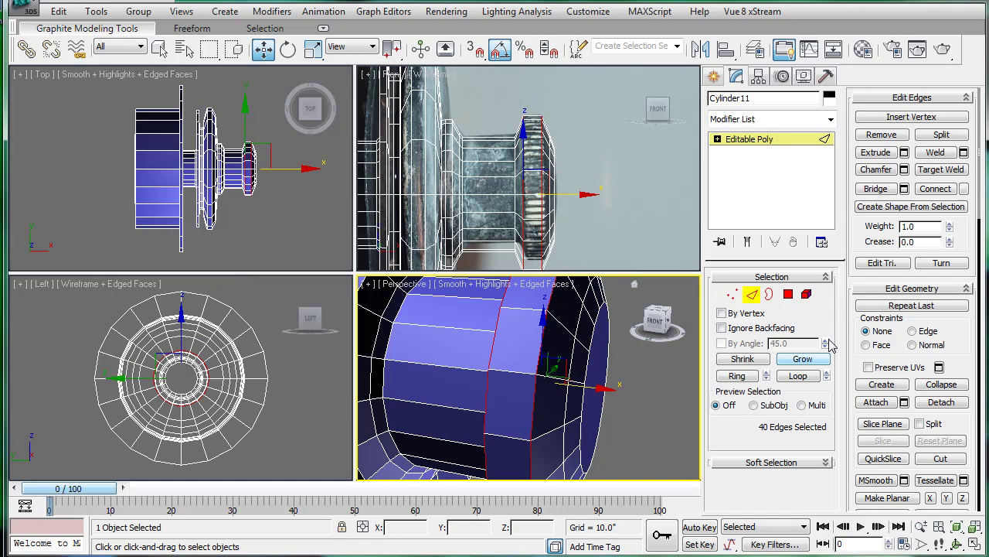
left_click(936, 189)
middle_click_drag(557, 323, 546, 364, "alt")
Select the full ring of cross edges on the knob's rim band and chamfer them by 0.26".
left_click(736, 377)
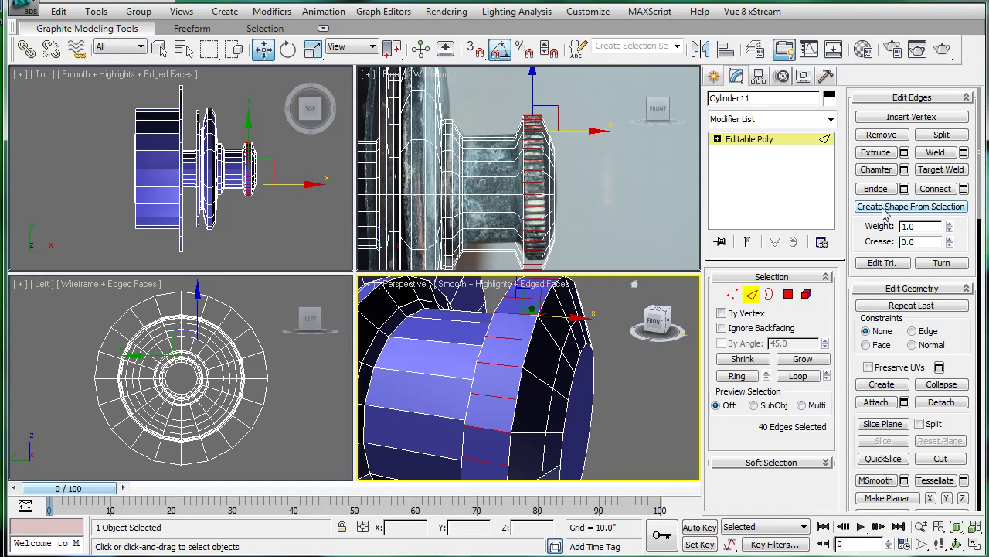
left_click(905, 170)
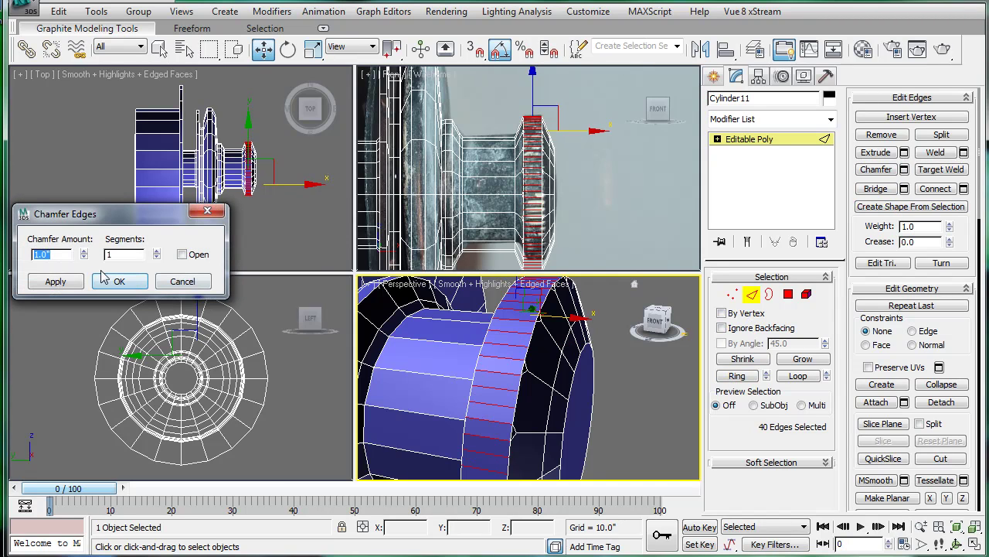
left_click_drag(83, 254, 75, 309)
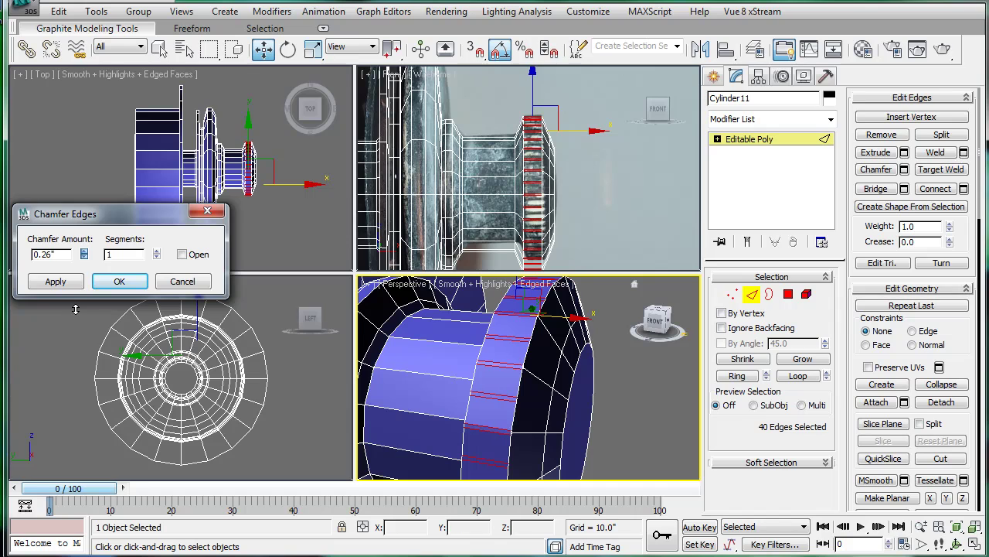
left_click(120, 283)
Select the knob's rim band polygons and deselect every wide one around the band, keeping only the narrow chamfer strips.
left_click(789, 293)
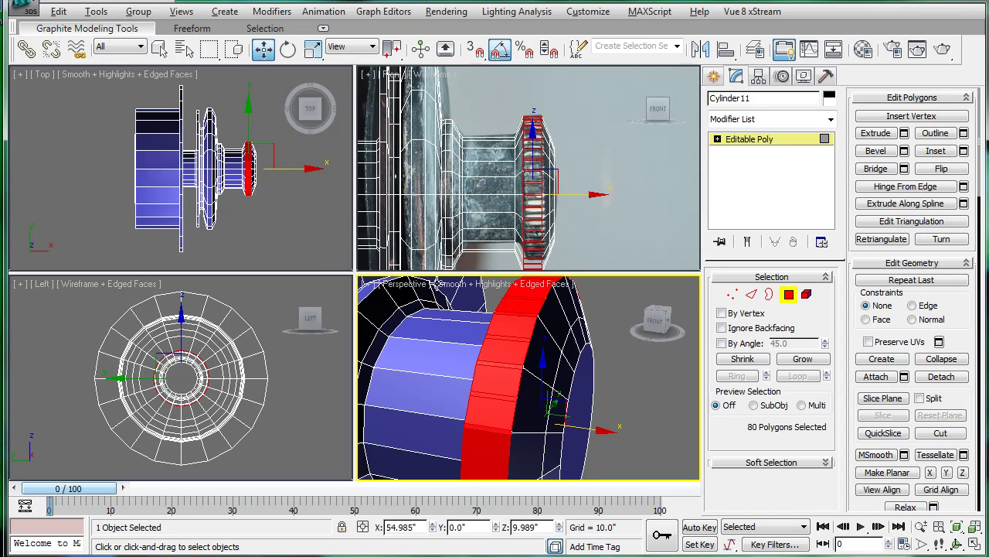
key("alt+w")
scroll(371, 230, "up", 2)
left_click(352, 230, "alt")
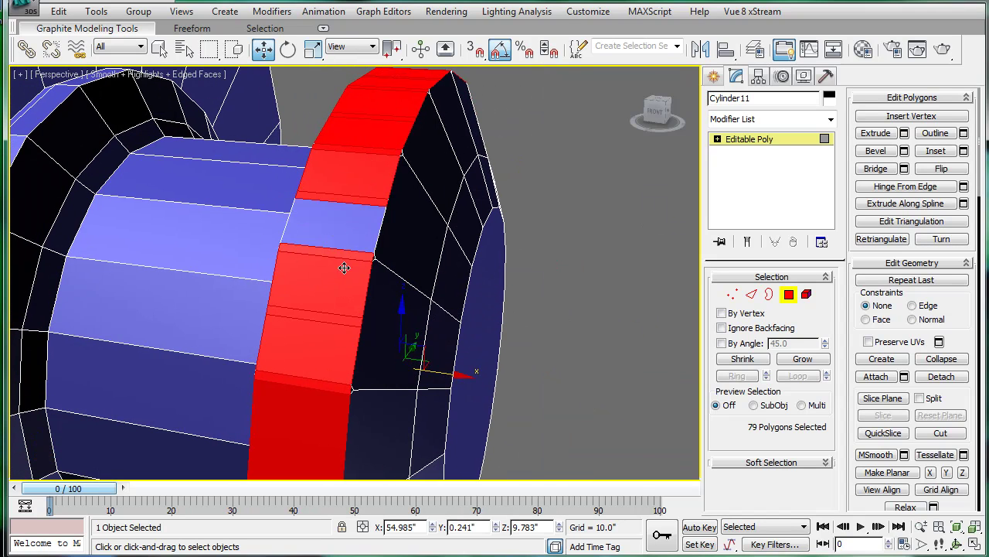
left_click(341, 280, "alt")
left_click(325, 340, "alt")
mouse_move(325, 340)
middle_mouse_down("alt")
mouse_move(318, 327)
mouse_move(316, 337)
middle_mouse_up("alt")
key("q")
left_click(353, 289, "alt")
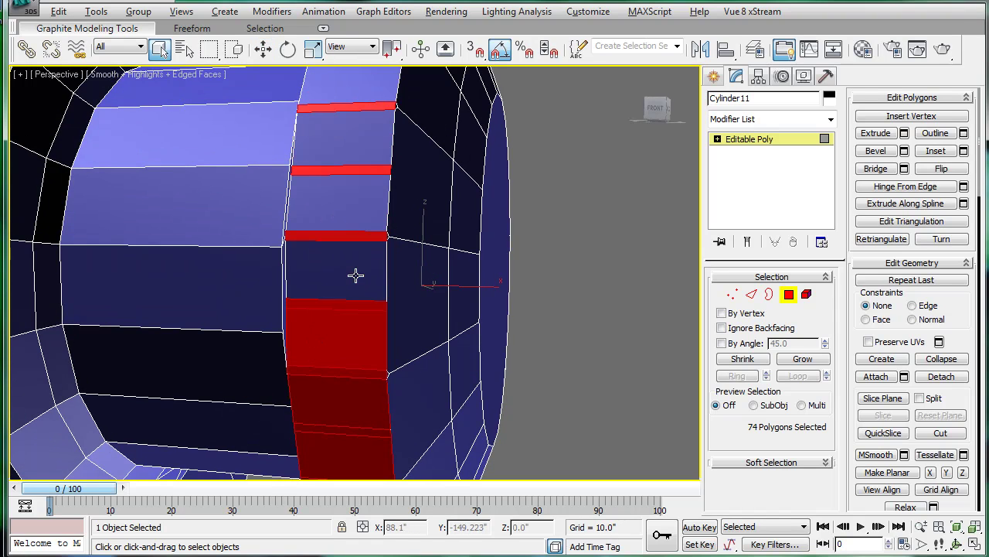
left_click(354, 345, "alt")
left_click(353, 402, "alt")
left_click(354, 441, "alt")
middle_click_drag(338, 344, 386, 276, "alt")
left_click(417, 265, "alt")
left_click(420, 325, "alt")
left_click(427, 381, "alt")
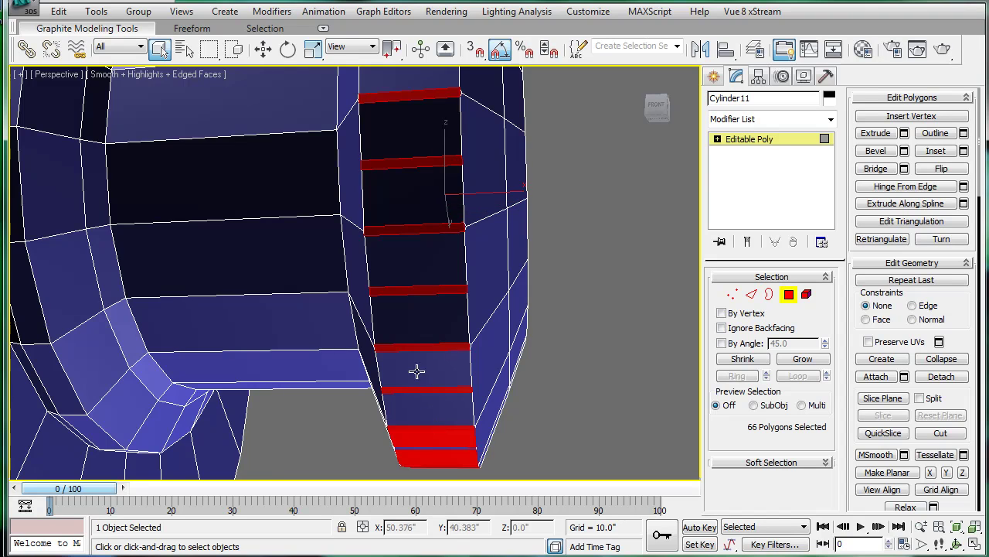
key("ctrl+z")
middle_click_drag(417, 371, 415, 344, "alt")
middle_click_drag(398, 181, 387, 262)
left_click(345, 190, "alt")
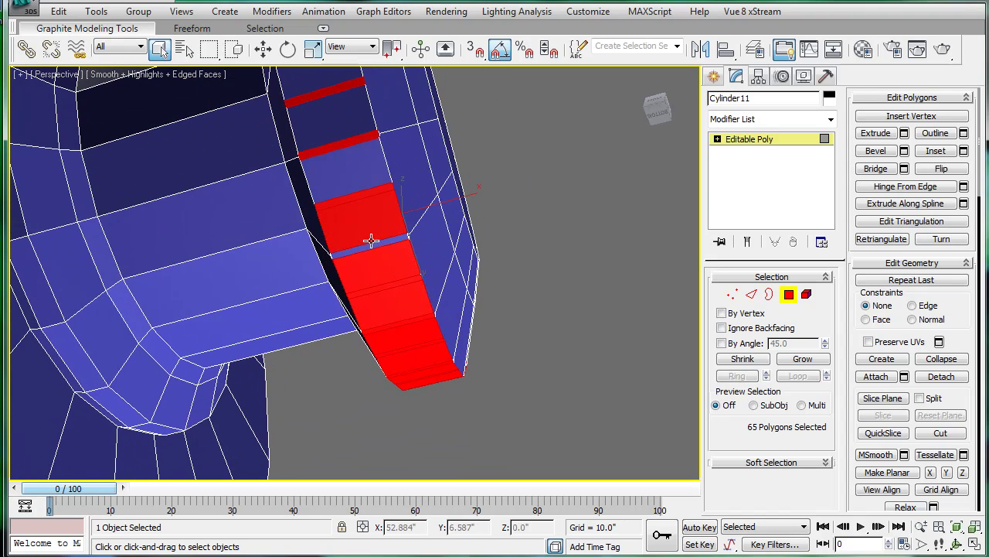
left_click(384, 262, "alt")
left_click(404, 309, "alt")
left_click(437, 334, "alt")
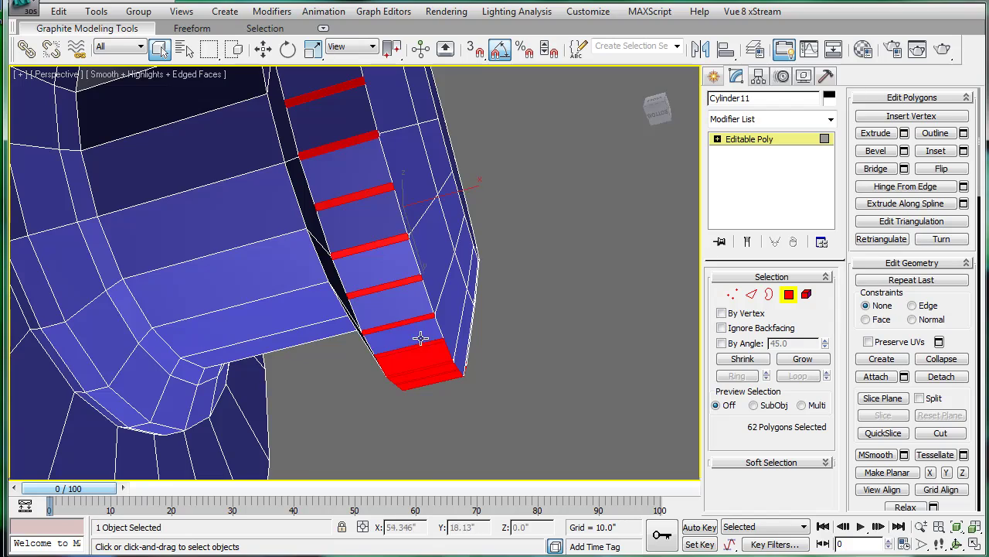
middle_click_drag(446, 327, 281, 424, "alt")
left_click(278, 429, "alt")
left_click(303, 396, "alt")
left_click(319, 367, "alt")
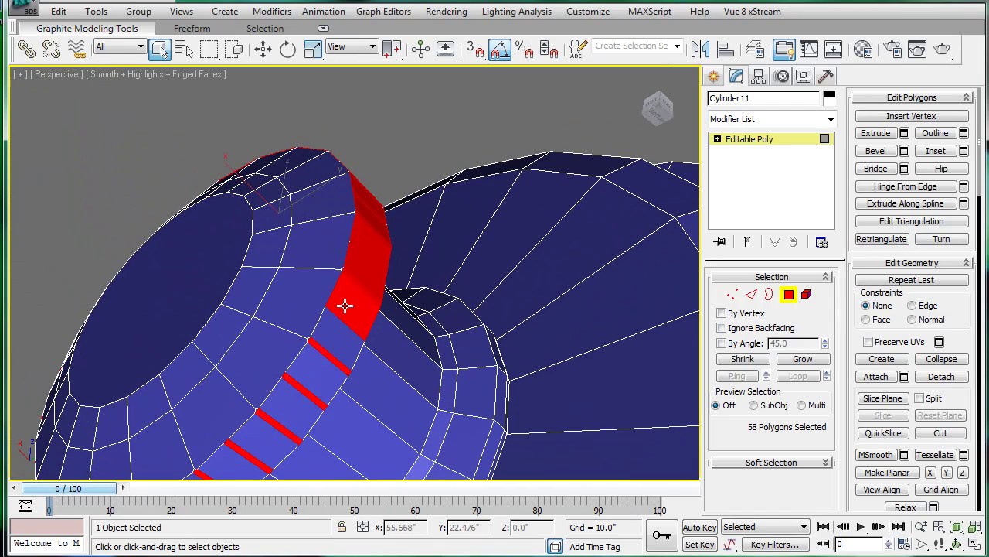
middle_click_drag(374, 244, 360, 326, "alt")
left_click(356, 325, "alt")
left_click(349, 280, "alt")
left_click(347, 239, "alt")
left_click(347, 235, "alt")
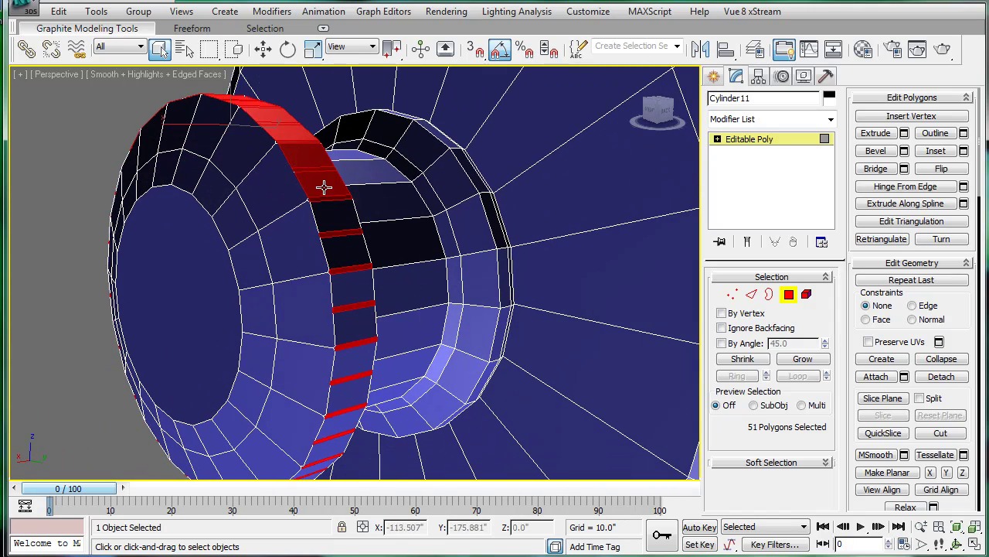
left_click(325, 185, "alt")
middle_click_drag(325, 185, 347, 258, "alt")
left_click(347, 258, "alt")
left_click(313, 245, "alt")
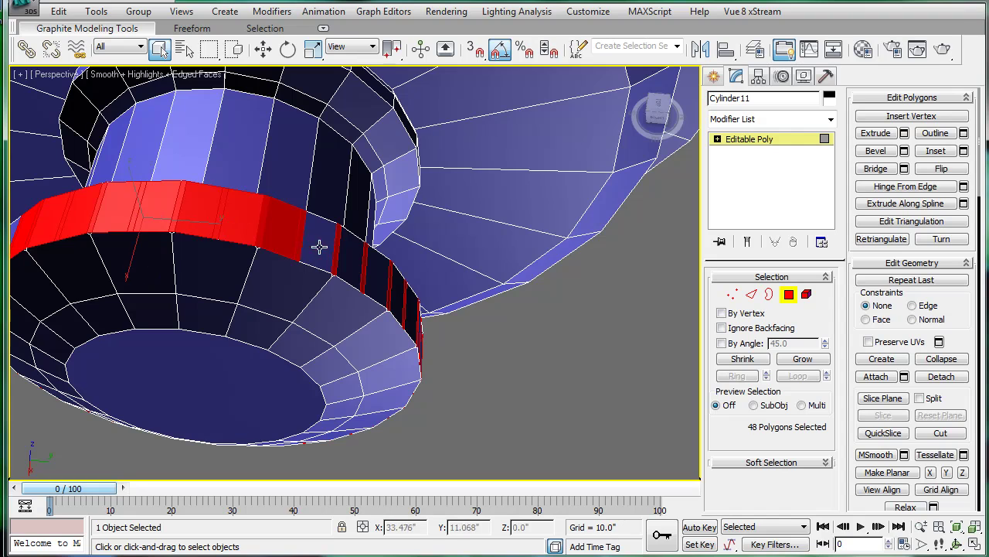
left_click(147, 207, "alt")
left_click(115, 205, "alt")
middle_click_drag(116, 206, 177, 379, "alt")
left_click(182, 364, "alt")
left_click(146, 386, "alt")
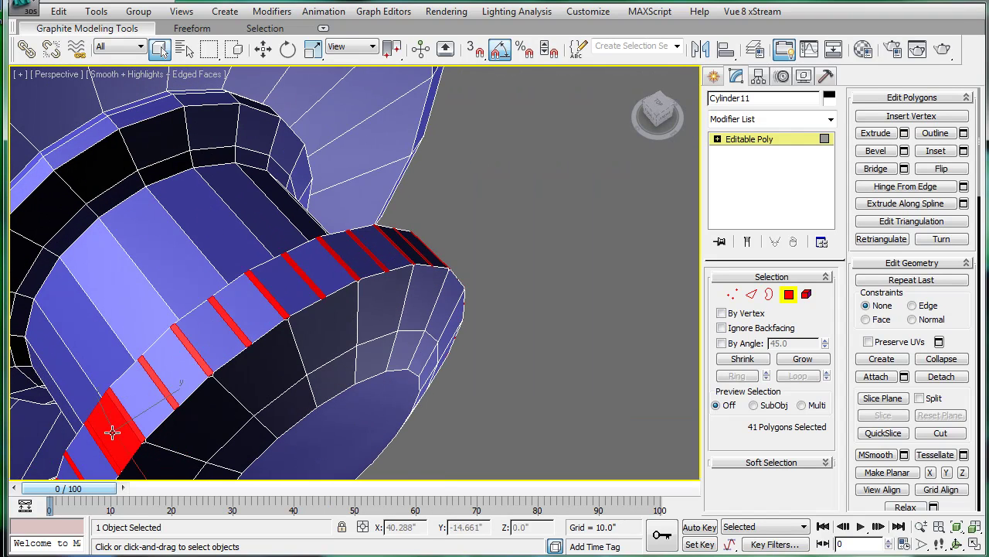
left_click(108, 430, "alt")
Bevel the narrow strips into grooves by group with a height of -0.41" and an outline amount of -0.127".
middle_click_drag(108, 431, 703, 324, "alt")
middle_click_drag(356, 256, 343, 266)
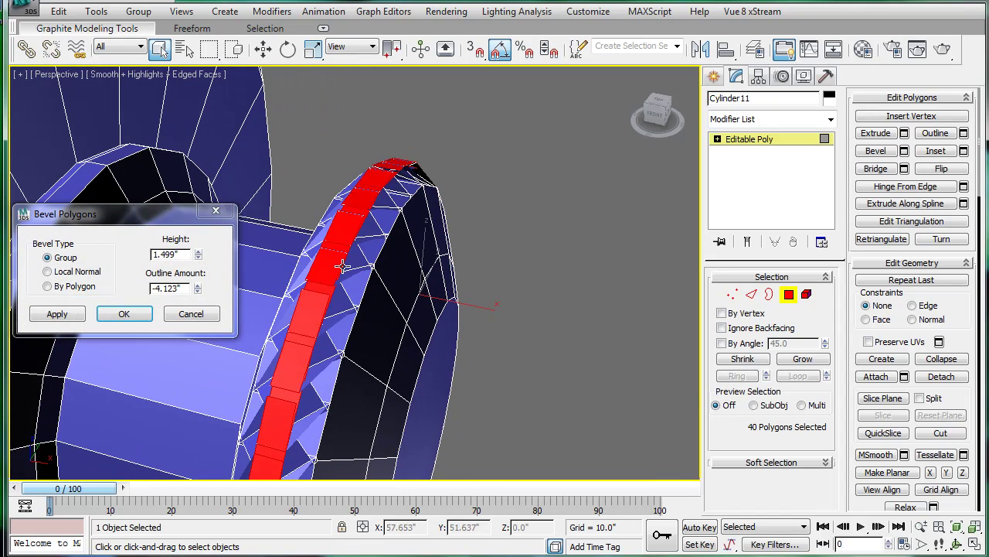
left_click_drag(197, 255, 215, 363)
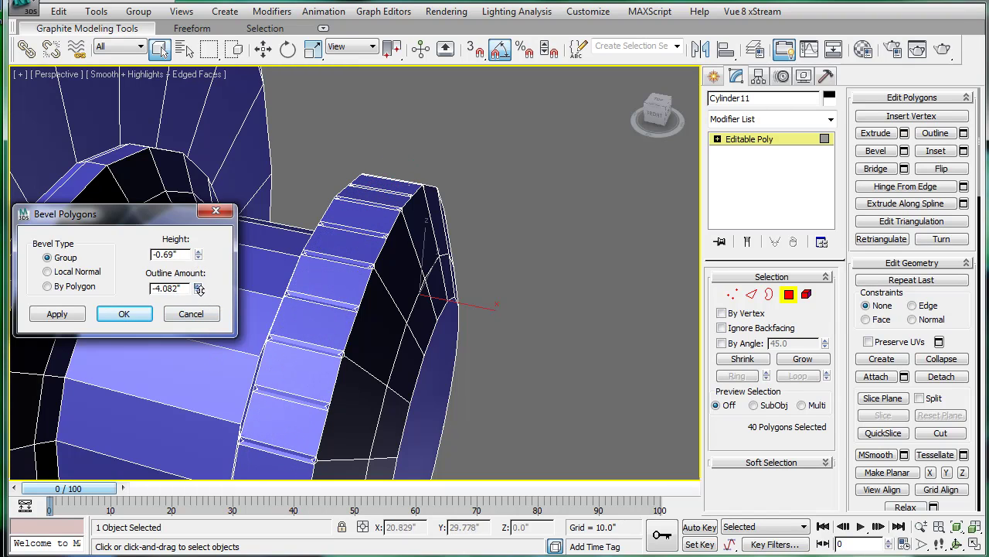
left_click_drag(199, 288, 203, 198)
mouse_move(199, 292)
left_mouse_down()
mouse_move(197, 333)
mouse_move(196, 232)
mouse_move(206, 308)
left_mouse_up()
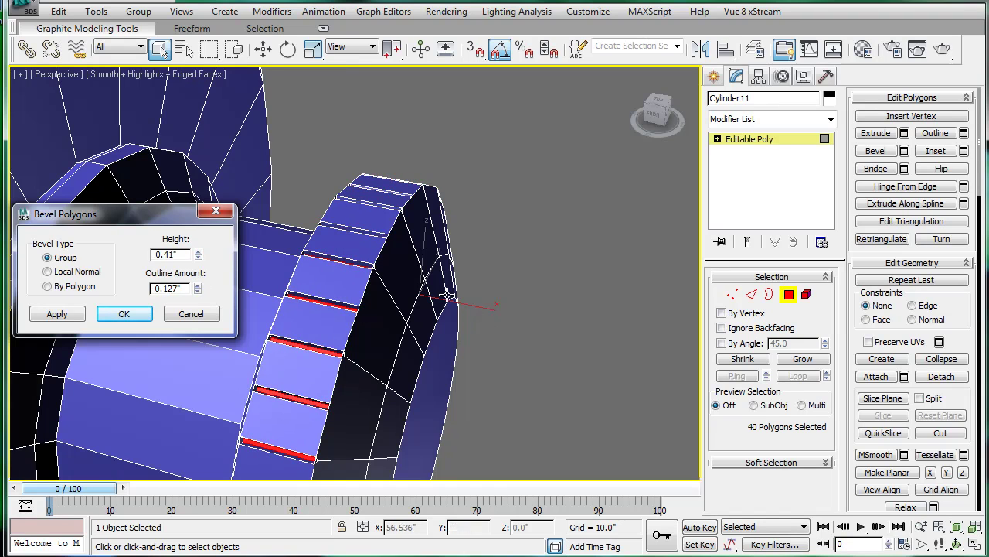
middle_click_drag(444, 296, 493, 290, "alt")
scroll(493, 291, "up", 3)
left_click(124, 315)
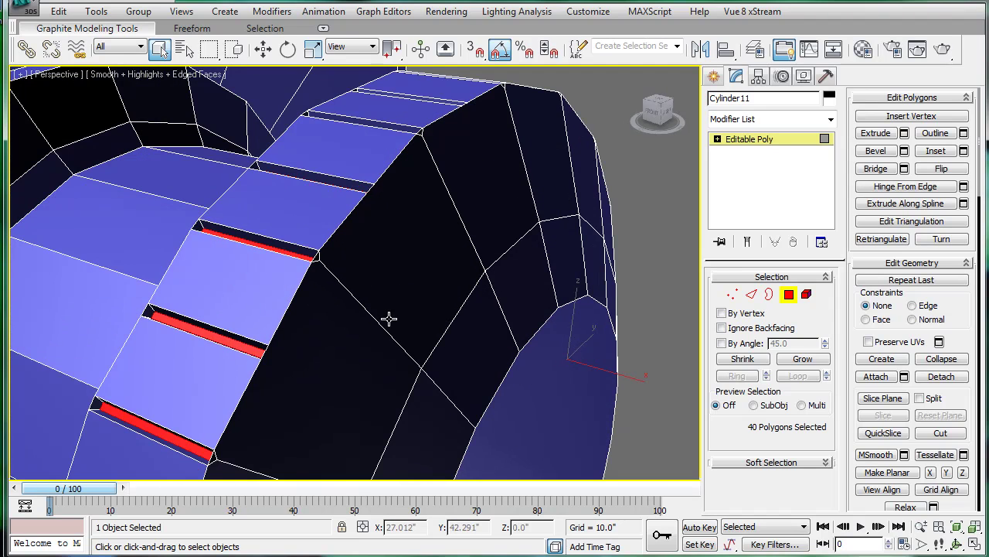
scroll(393, 318, "down", 4)
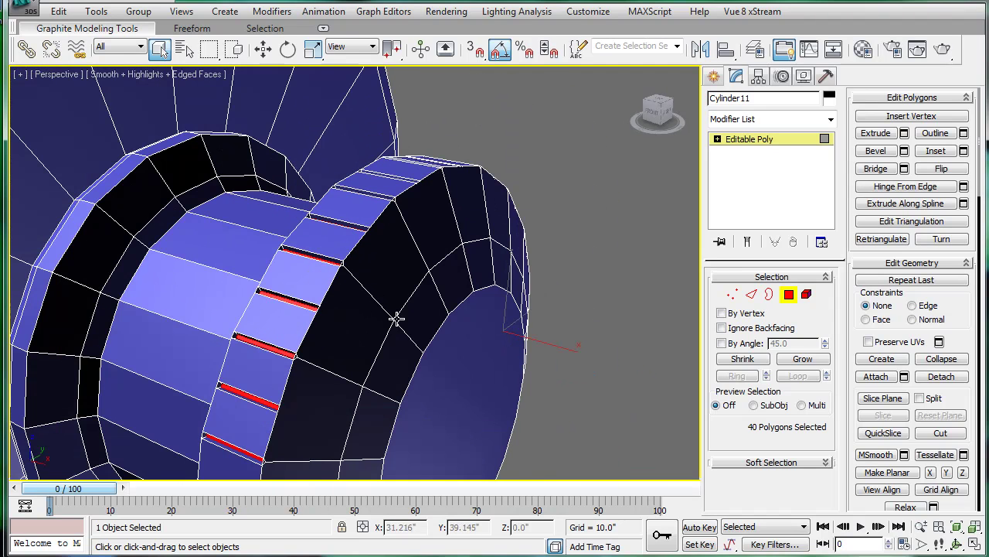
Select the outer and inner edge loops bounding the ring-shaped end face of the drain body and chamfer them.
left_click(762, 144)
scroll(499, 259, "down", 5)
middle_click_drag(499, 258, 649, 259, "alt")
left_click(751, 294)
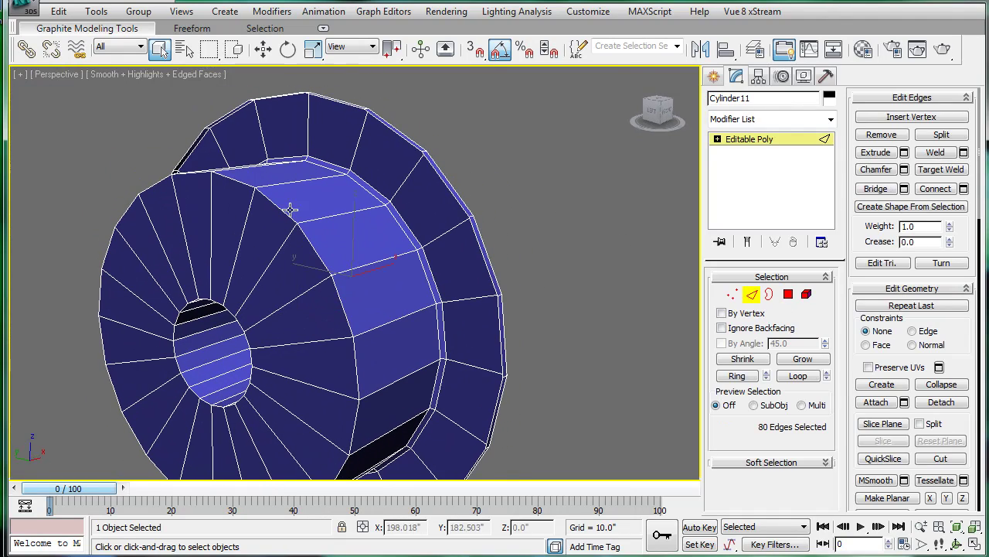
left_click(330, 201)
middle_click_drag(331, 201, 243, 286, "alt")
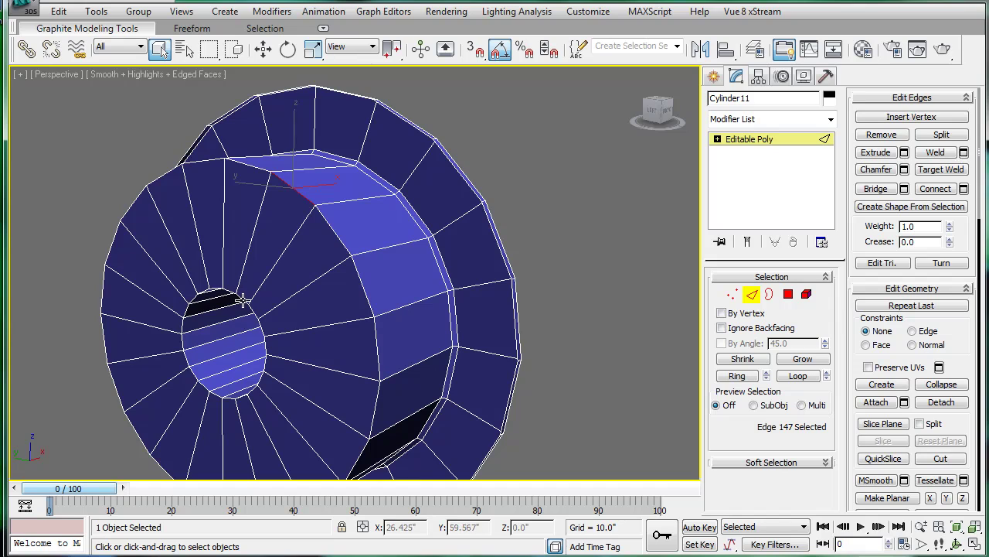
left_click(798, 376)
left_click(904, 169)
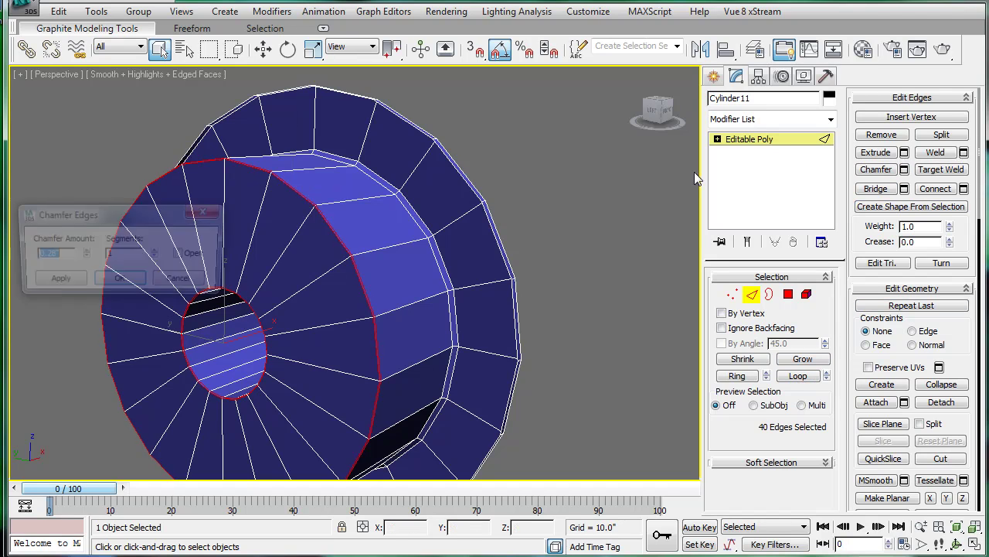
left_click(137, 286)
Apply a MeshSmooth modifier to the whole stopper and display it shaded without edged faces.
left_click(830, 119)
left_click_drag(828, 163, 823, 337)
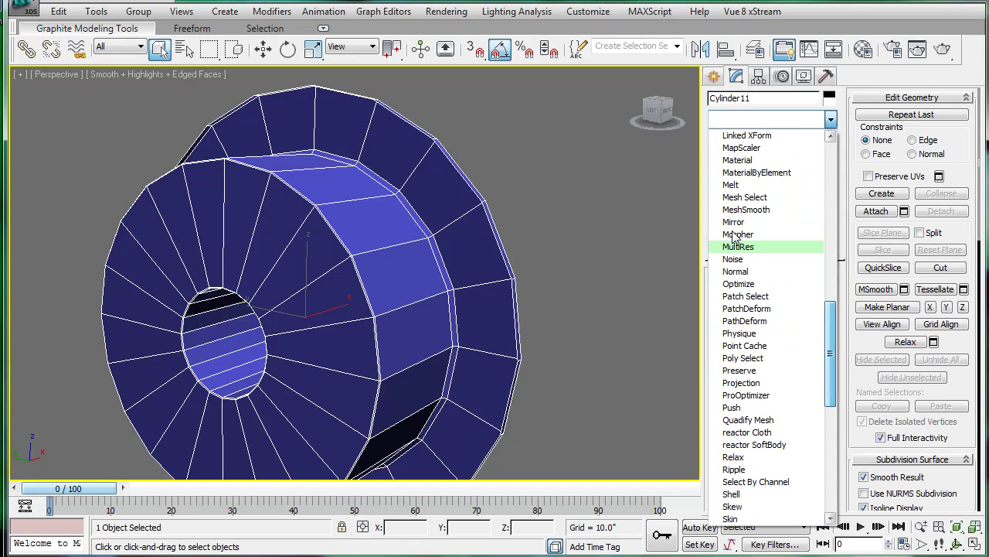
left_click(746, 209)
middle_click_drag(538, 218, 324, 142, "alt")
key("F4")
scroll(360, 161, "up", 10)
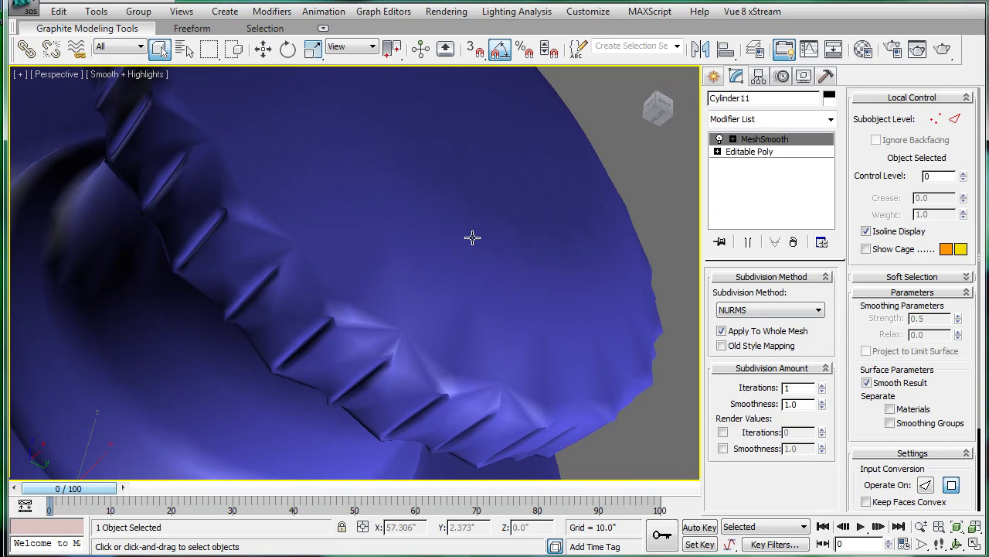
Try 2 MeshSmooth iterations and inspect the smoothed knob grooves and cap from several angles.
left_click(823, 389)
scroll(460, 229, "down", 10)
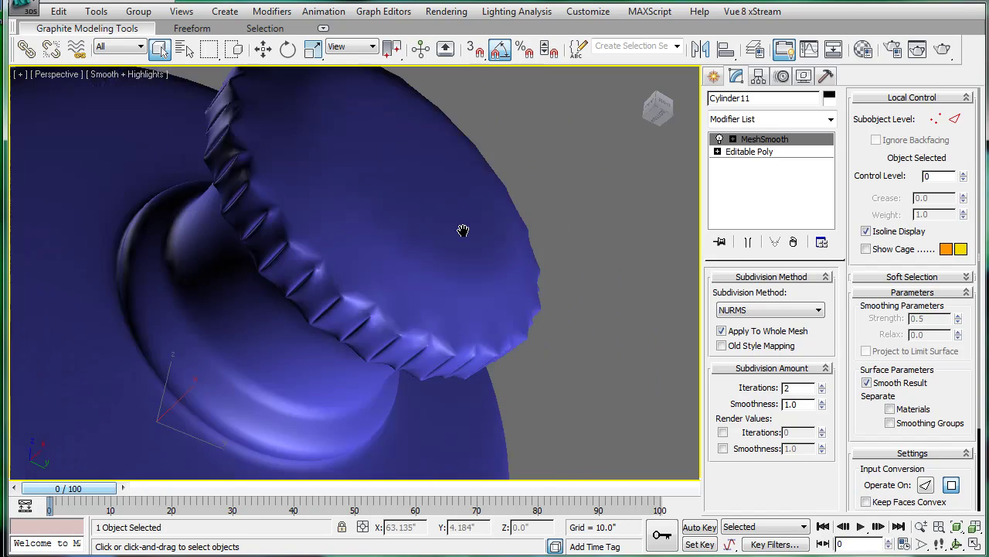
middle_click_drag(464, 227, 328, 301, "alt")
scroll(328, 300, "down", 15)
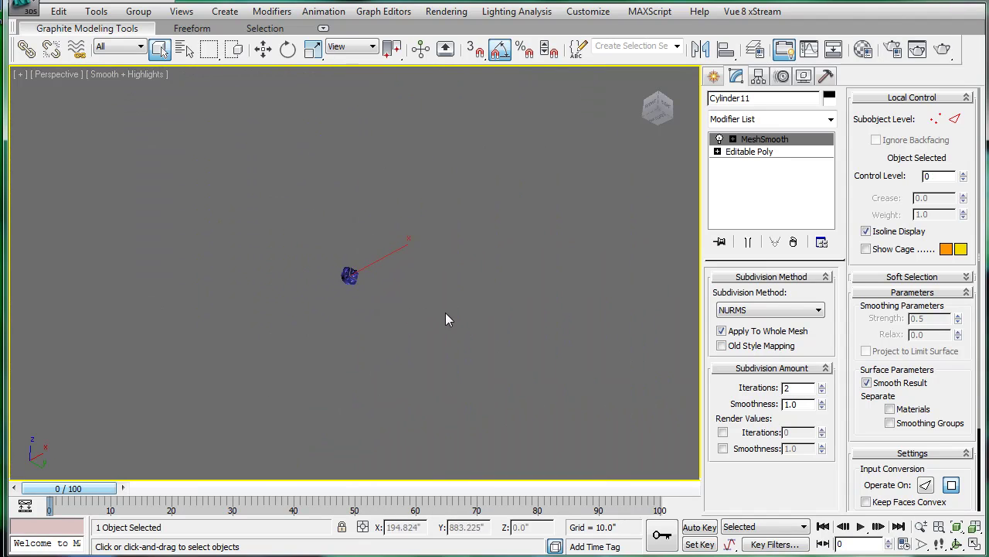
scroll(382, 291, "up", 15)
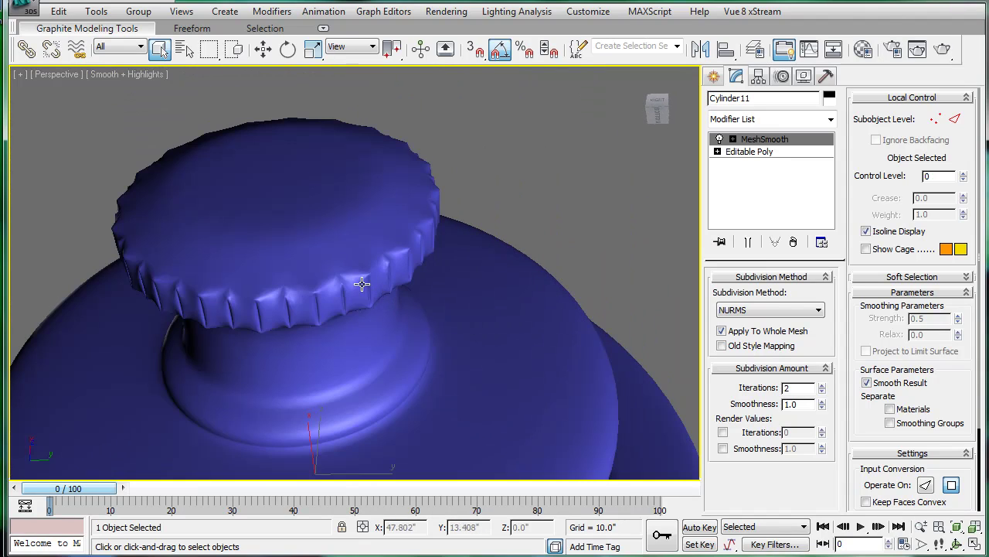
middle_click_drag(353, 305, 463, 340, "alt")
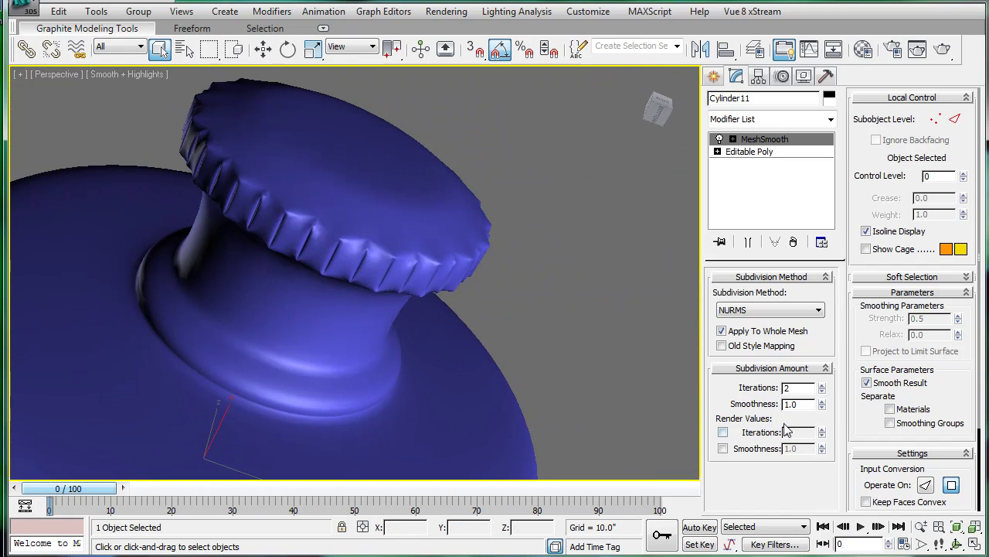
Set the MeshSmooth iterations back to 1 and view the whole stopper.
left_click(823, 391)
middle_click_drag(410, 284, 394, 224, "alt")
scroll(380, 261, "down", 5)
middle_click_drag(379, 260, 330, 237, "alt")
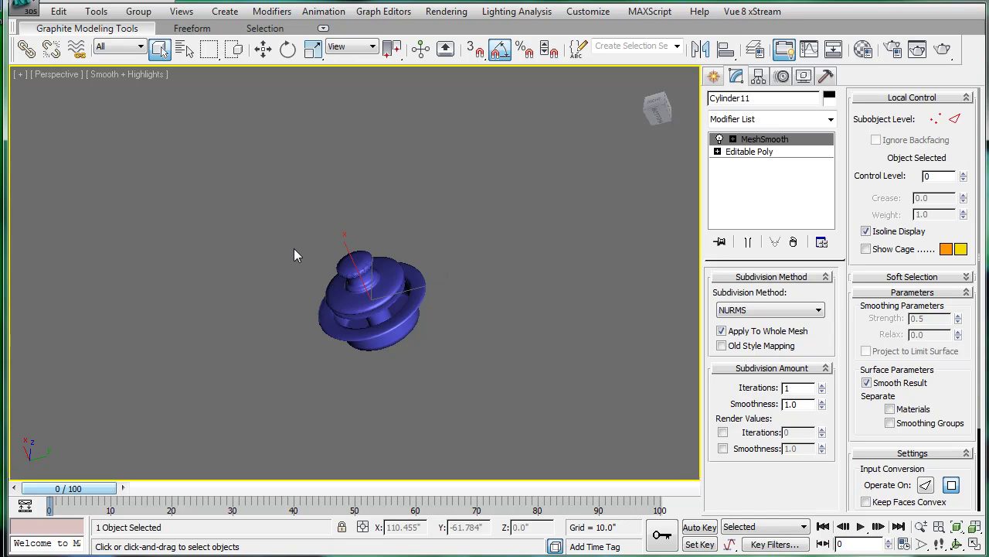
scroll(533, 207, "down", 2)
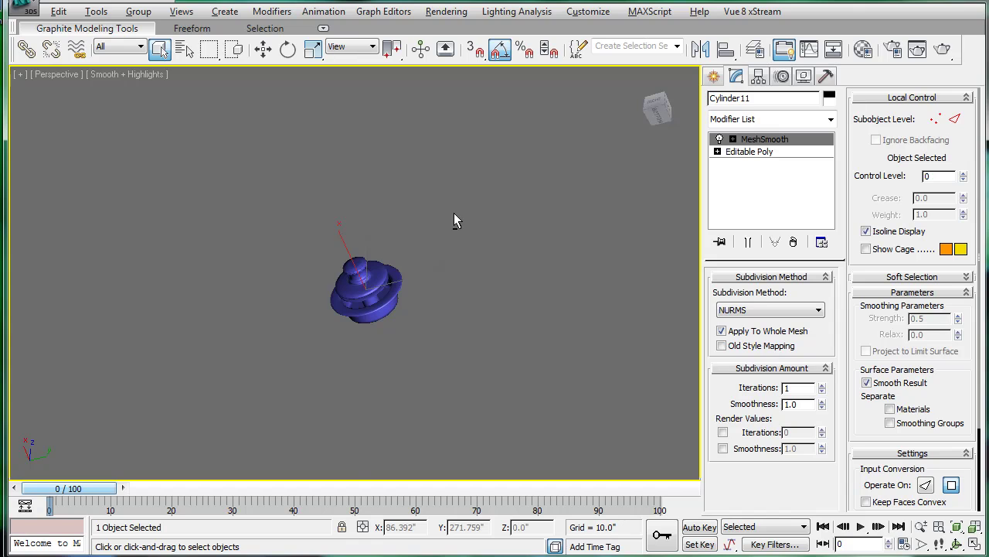
Rotate the stopper -90° about the Front view's Y axis and move it sideways, clear of the reference photo's drain.
key("alt+w")
scroll(447, 124, "down", 3)
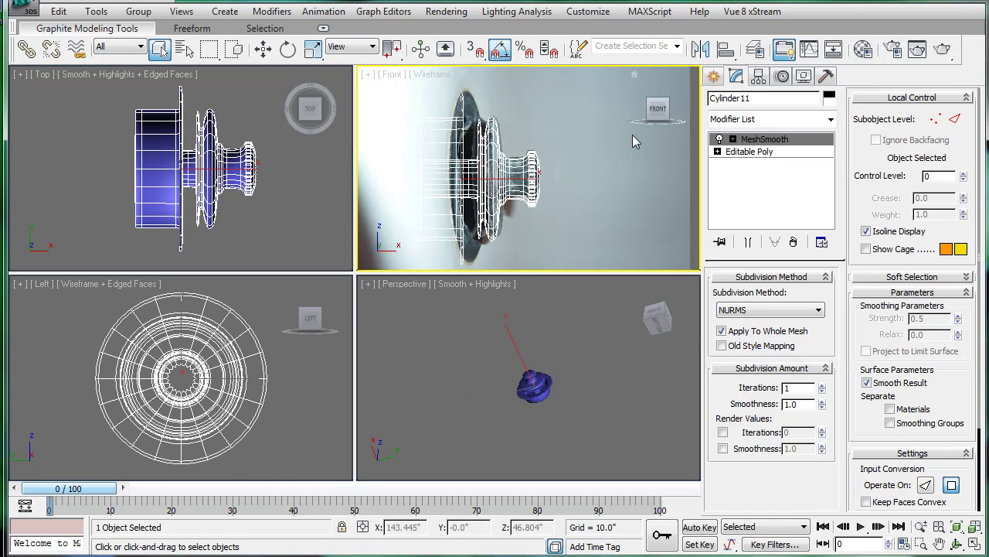
key("e")
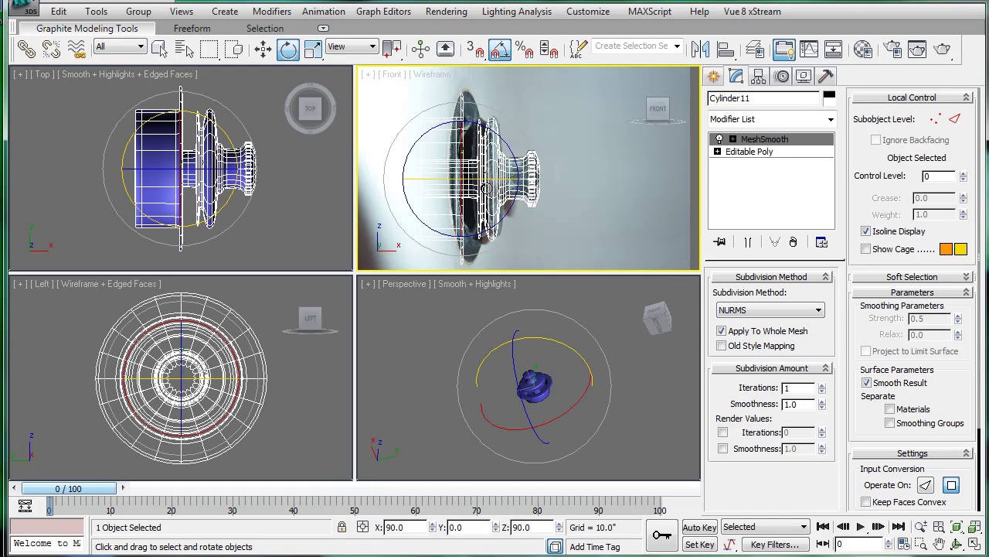
left_click_drag(490, 180, 422, 196)
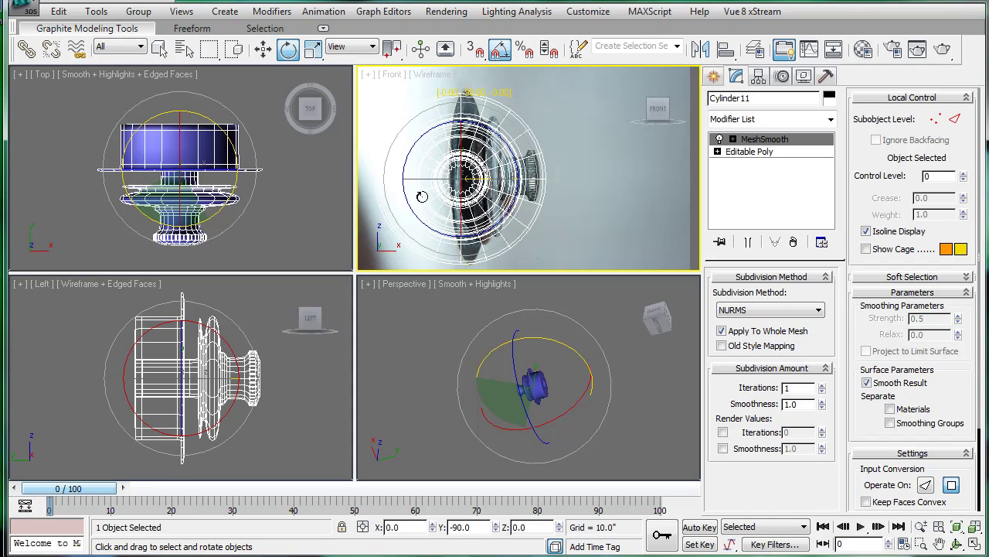
scroll(534, 176, "down", 3)
key("w")
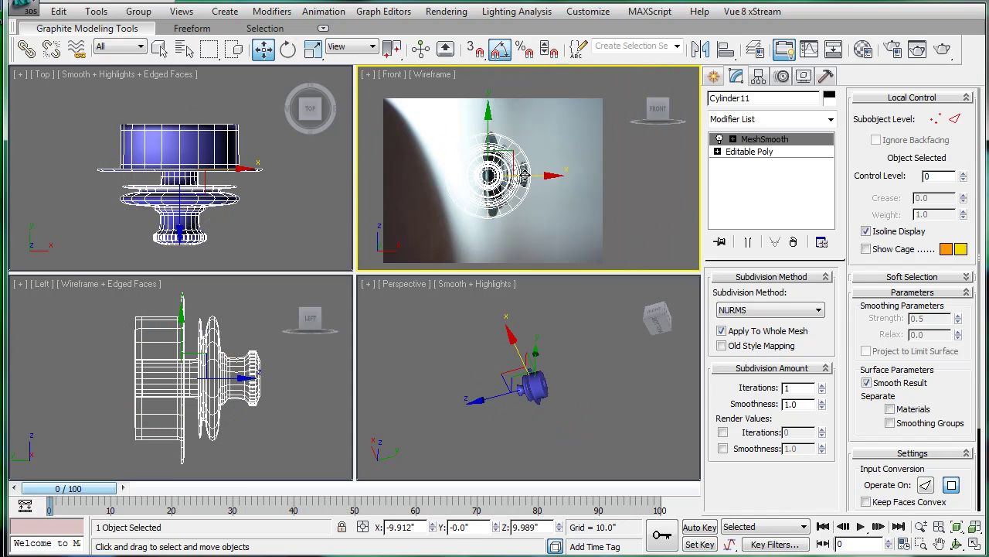
left_click_drag(523, 172, 646, 193)
Create a cylinder beside the stopper in the Front view, about 11.3" in radius and 28.9" high, as a size gauge.
left_click(714, 76)
left_click(742, 208)
left_click(643, 173)
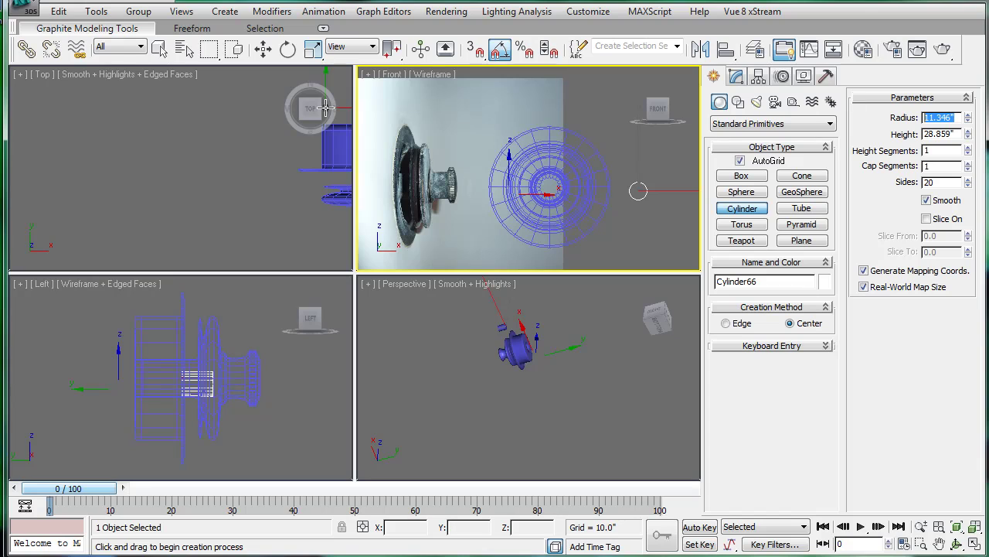
Select the stopper and scale it down uniformly toward the size of the gauge cylinder.
middle_click_drag(572, 150, 503, 129)
key("w")
left_click(519, 147)
key("r")
key("r")
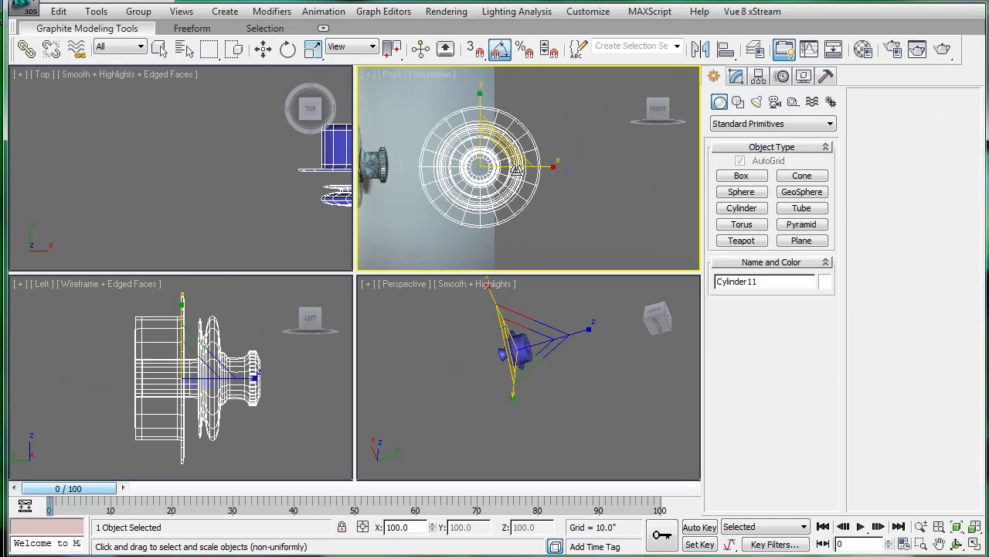
left_click(537, 373)
left_click_drag(536, 373, 570, 433)
left_click_drag(519, 345, 533, 537)
Bring the shrunken stopper near the gauge cylinder and frame it closely for size comparison.
key("r")
middle_click_drag(496, 140, 458, 159)
left_click_drag(463, 183, 557, 175)
key("w")
scroll(557, 175, "up", 5)
middle_click_drag(560, 180, 544, 159)
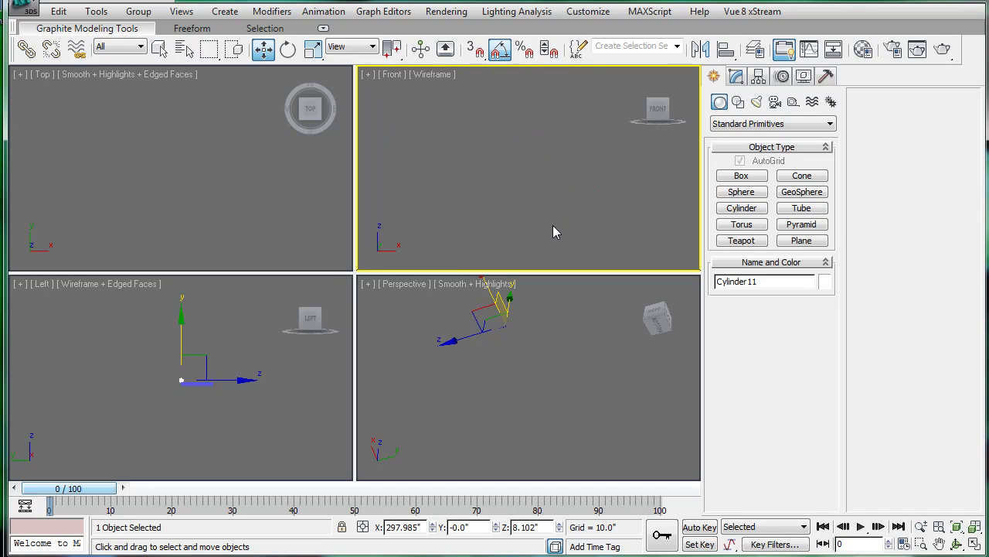
middle_click_drag(553, 212, 554, 229)
scroll(553, 227, "up", 3)
Place the stopper over the gauge cylinder and scale it uniformly to match the cylinder's diameter.
left_click_drag(545, 124, 548, 234)
key("r")
key("w")
left_click_drag(558, 171, 483, 168)
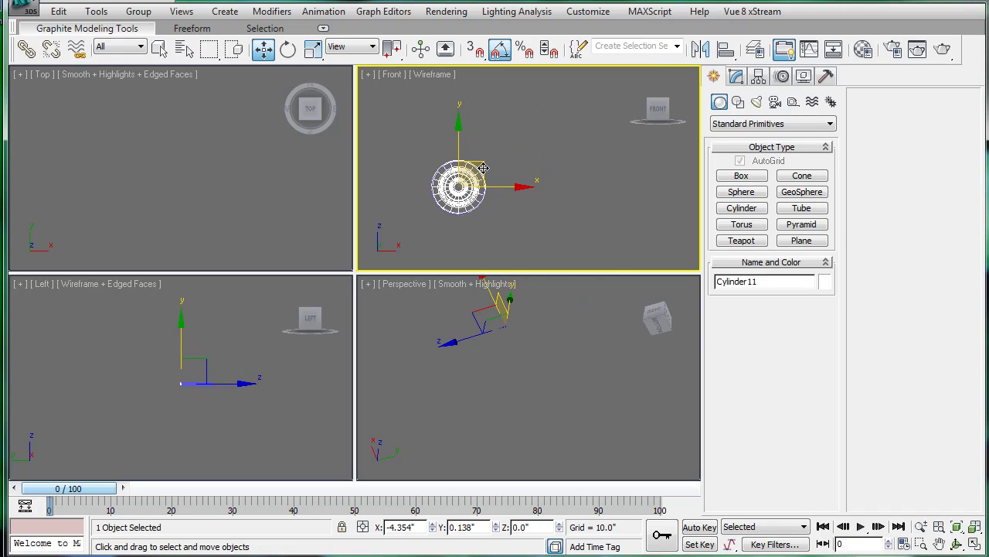
key("r")
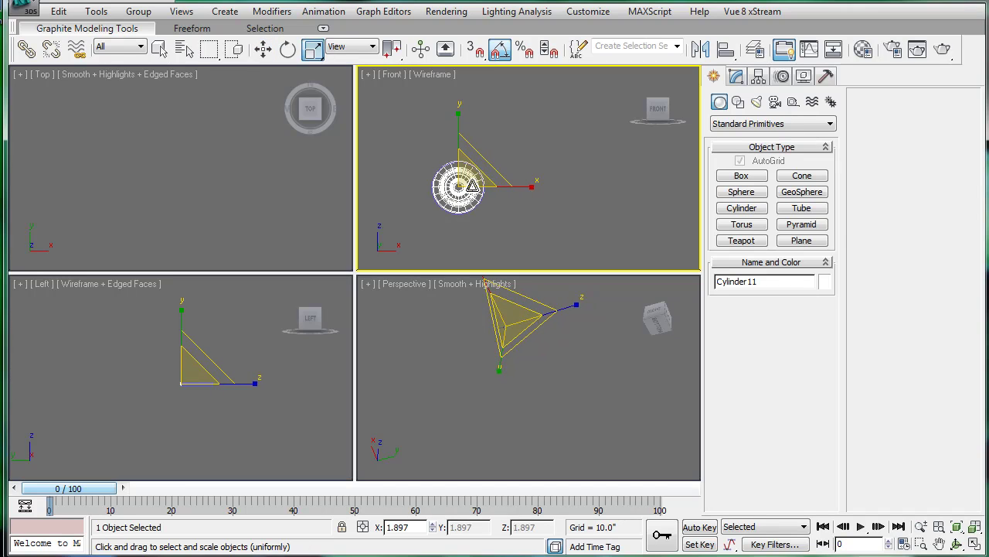
Move the stopper off the gauge cylinder, delete the cylinder and reselect the stopper.
key("w")
left_click_drag(474, 164, 559, 164)
left_click(497, 133)
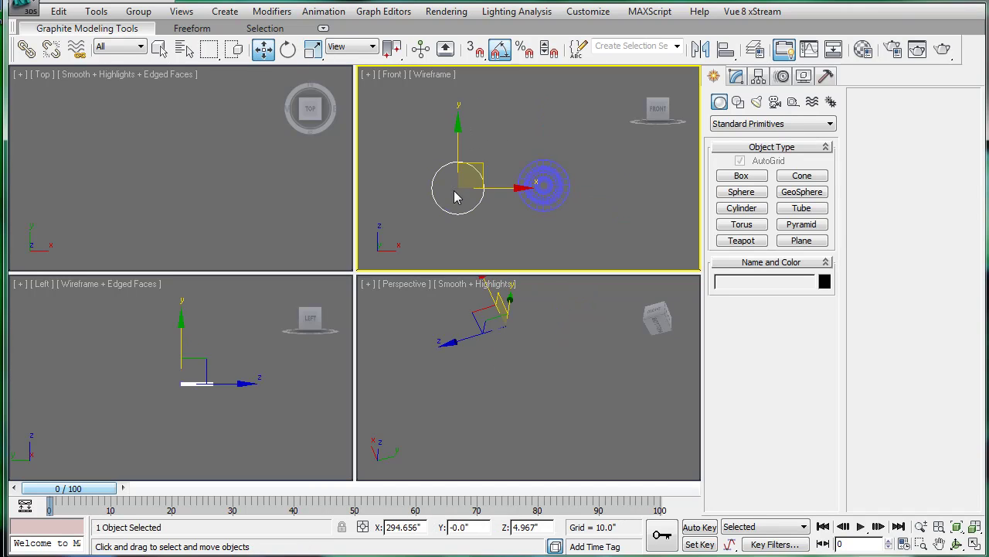
left_click(457, 194)
key("Delete")
left_click(557, 192)
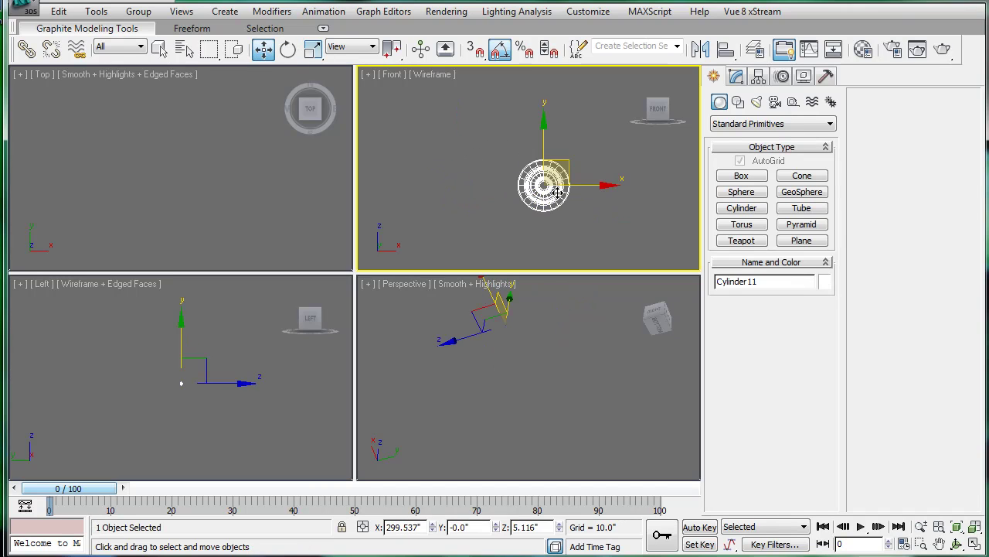
Set the stopper's object colour to black and deselect it.
left_click(757, 76)
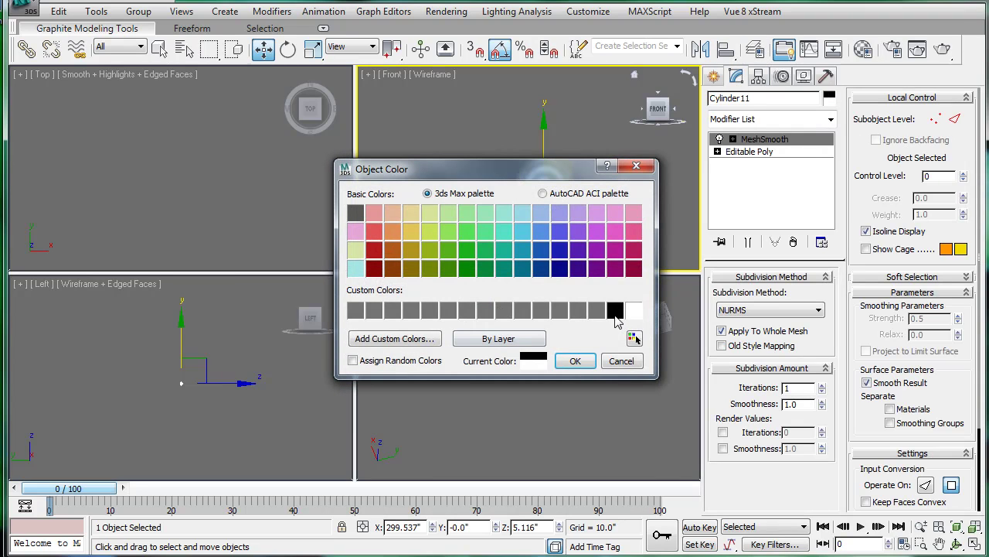
left_click(575, 361)
left_click(619, 166)
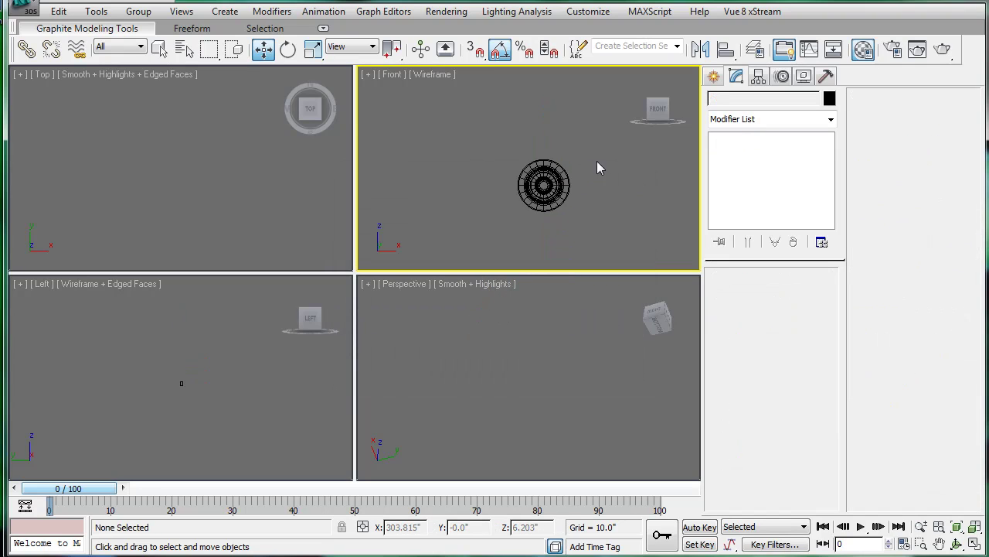
Assign the Arch & Design material "20 - Default" to the stopper and close the material editor.
key("m")
left_click_drag(379, 240, 93, 1)
left_click_drag(23, 155, 544, 184)
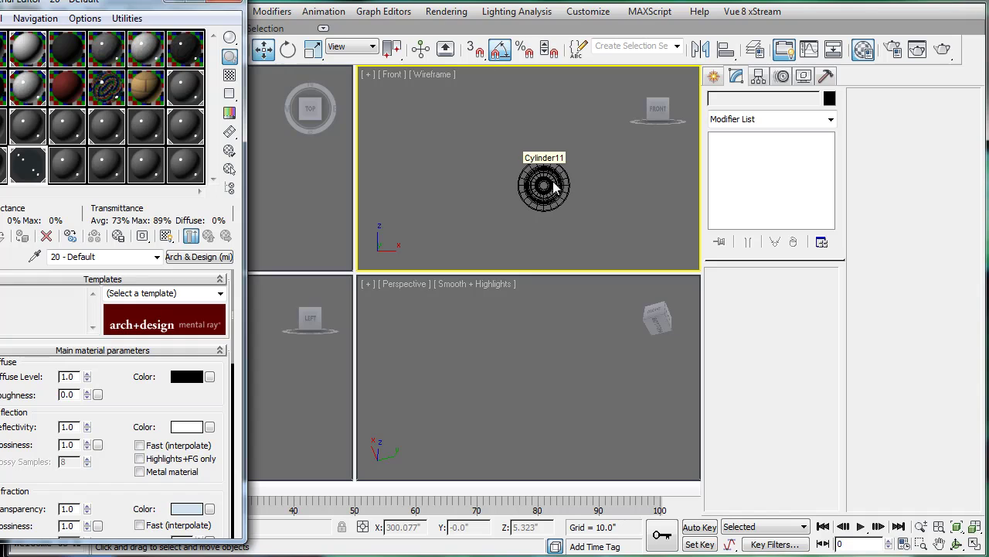
left_click(225, 1)
Select the stopper, name it "drain" and unhide all objects in the scene.
left_click(534, 170)
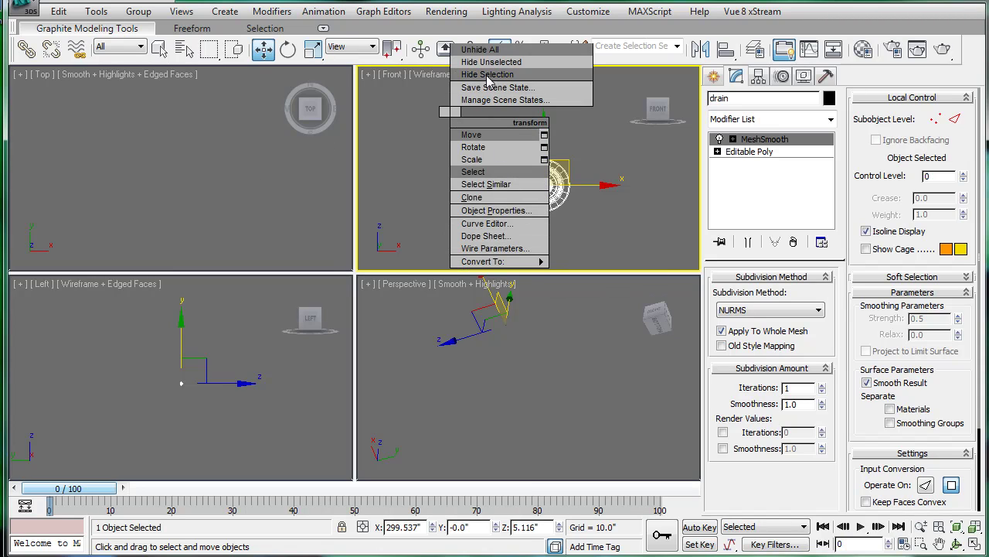
left_click(481, 49)
Move the drain in the Top view from outside the room to the bathtub area.
middle_click_drag(151, 152, 142, 196)
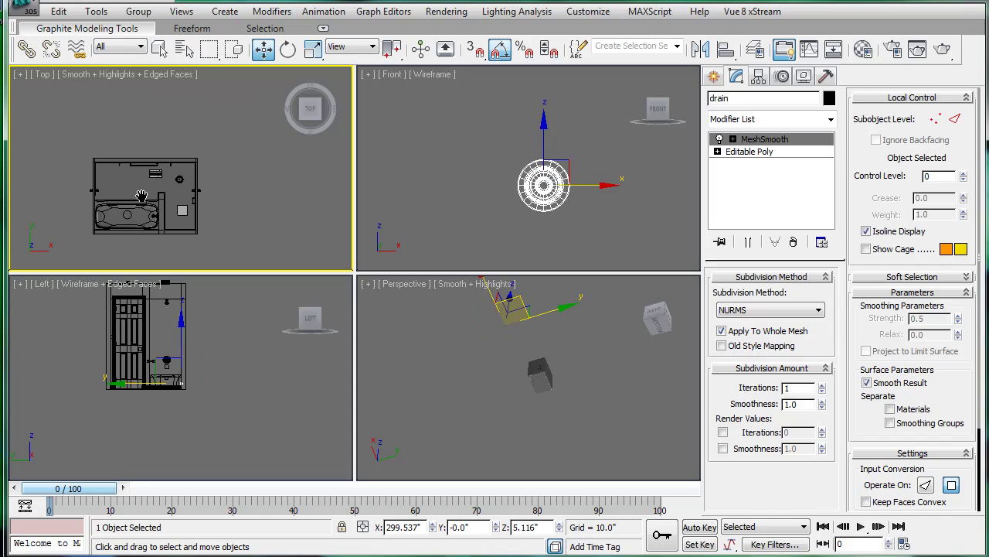
scroll(211, 194, "down", 4)
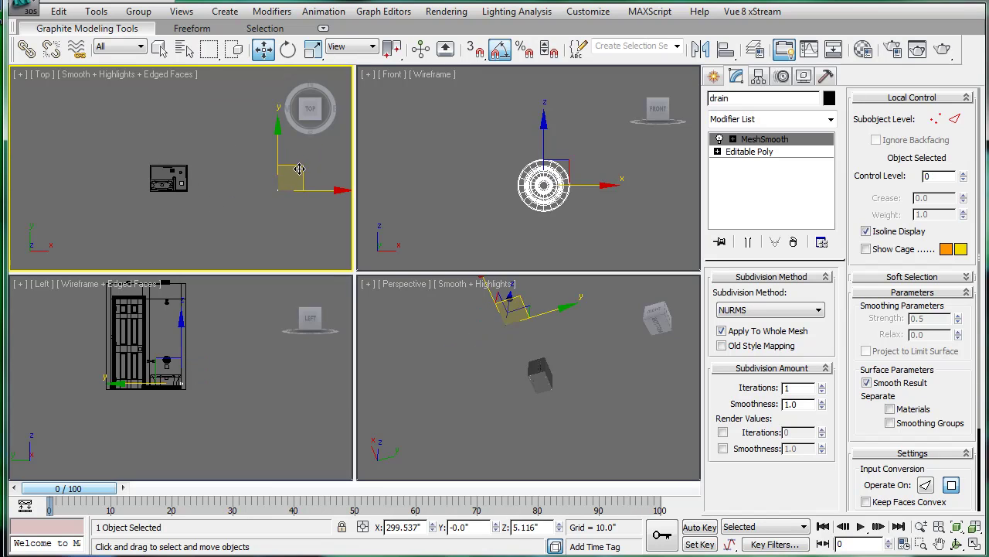
left_click_drag(294, 169, 167, 166)
scroll(181, 172, "up", 3)
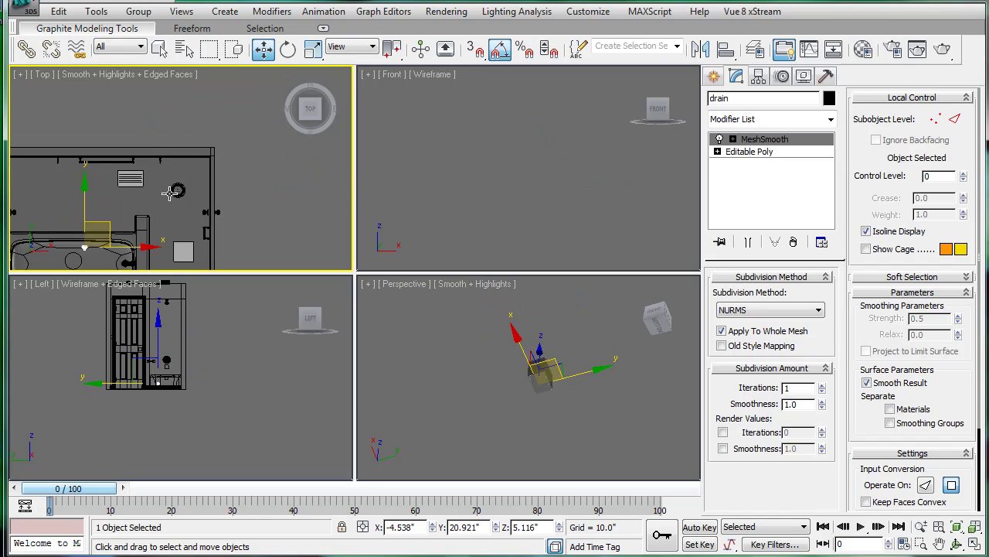
scroll(181, 173, "up", 5)
Move the drain to the faucet end of the tub, centred on the spout at about X 13.187" and Y 13.19".
left_click_drag(97, 142, 186, 137)
scroll(198, 182, "up", 3)
key("e")
middle_click_drag(168, 188, 131, 155)
key("w")
left_click_drag(164, 168, 204, 148)
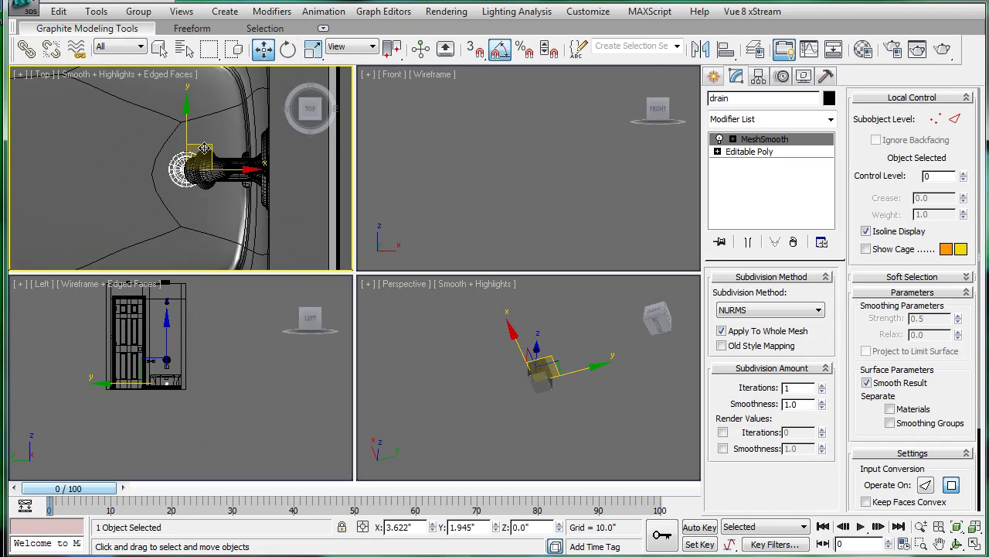
scroll(215, 175, "up", 6)
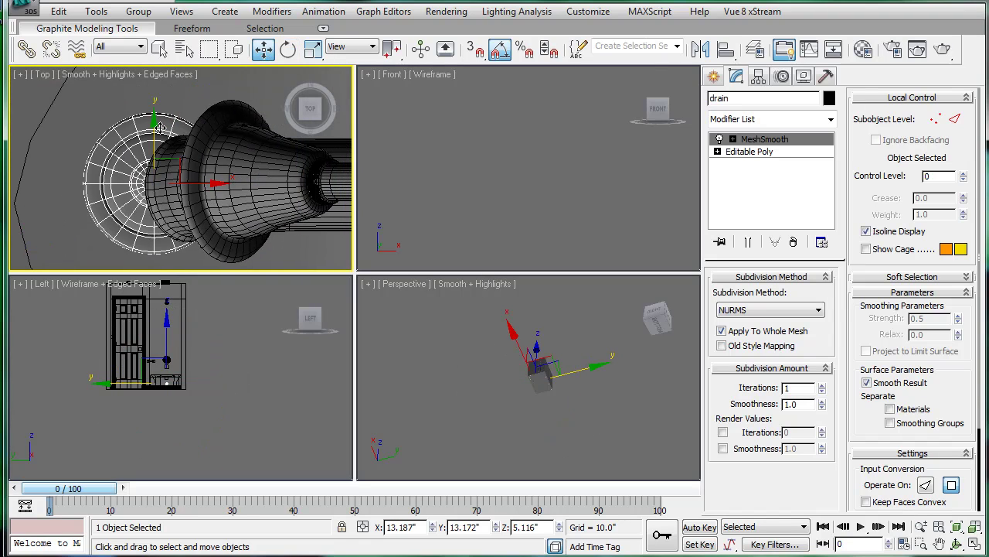
left_click_drag(153, 132, 153, 131)
scroll(206, 191, "down", 6)
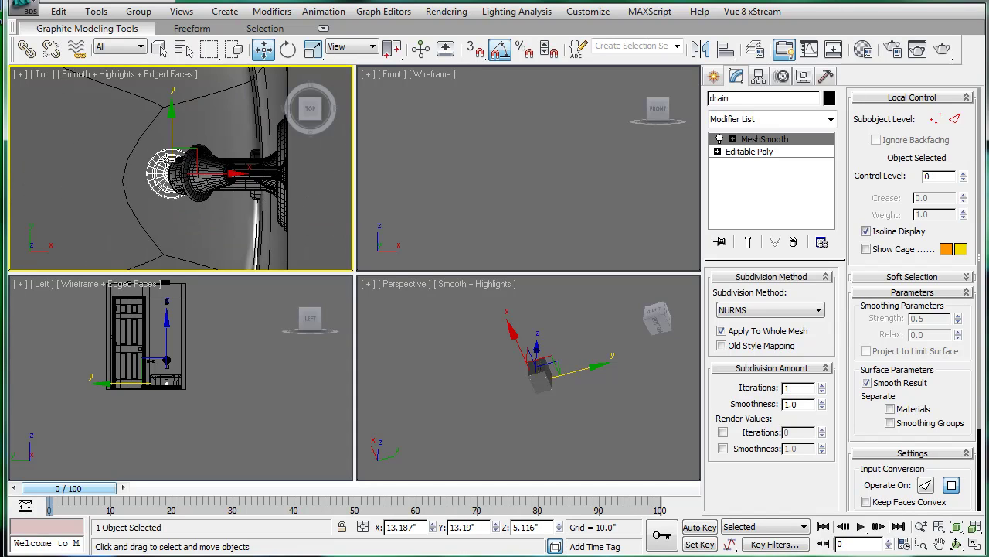
Zoom in on the drain and examine how it sits inside the bathtub in the Perspective view.
mouse_move(207, 193)
middle_mouse_down()
mouse_move(215, 187)
mouse_move(215, 207)
middle_mouse_up()
left_click(528, 350)
key("z")
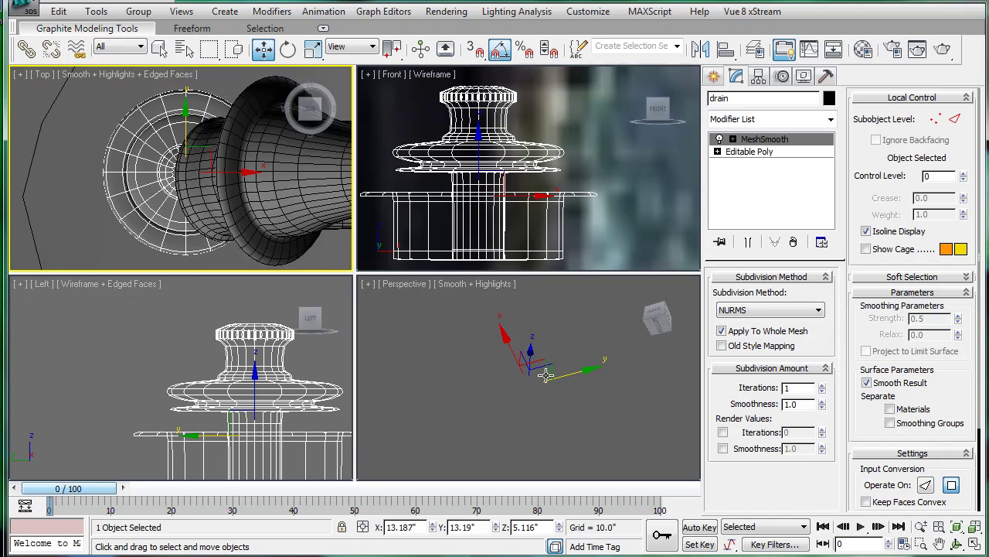
left_click(535, 358)
scroll(536, 366, "down", 4)
middle_click_drag(537, 370, 817, 487, "alt")
scroll(500, 400, "up", 4)
middle_click_drag(500, 400, 435, 378)
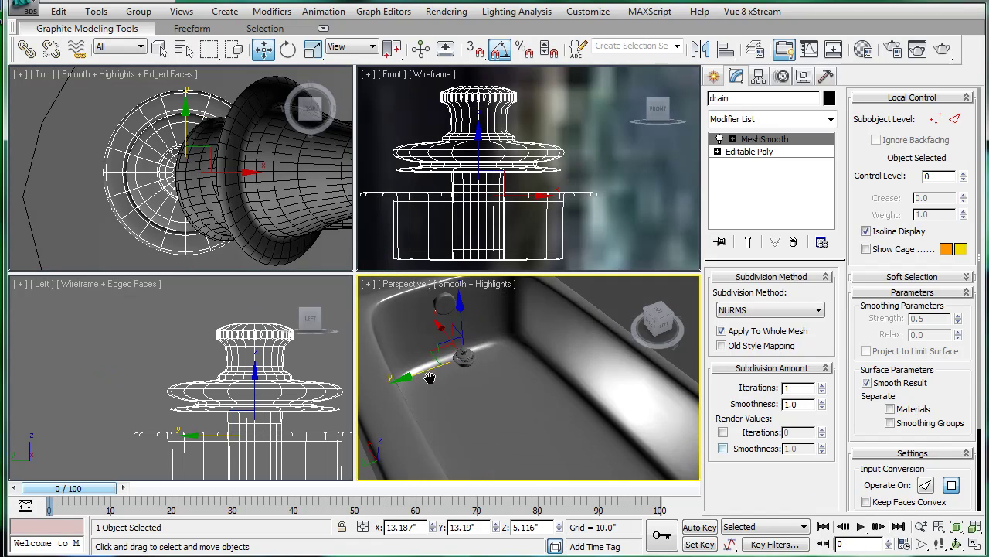
scroll(457, 383, "up", 4)
middle_click_drag(528, 325, 583, 350)
Draw a cylinder with a radius of about 0.844" beside the faucet end of the bathtub in the Top view.
middle_click_drag(224, 169, 273, 171)
left_click(714, 76)
left_click(742, 208)
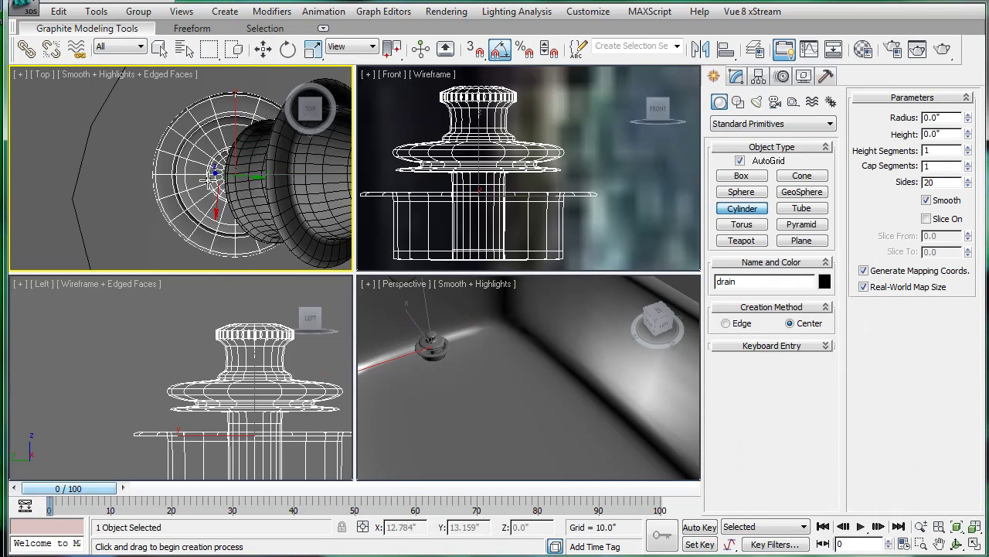
scroll(232, 147, "down", 2)
middle_click_drag(269, 180, 133, 145)
scroll(133, 145, "down", 5)
middle_click_drag(236, 160, 133, 137)
scroll(209, 155, "down", 3)
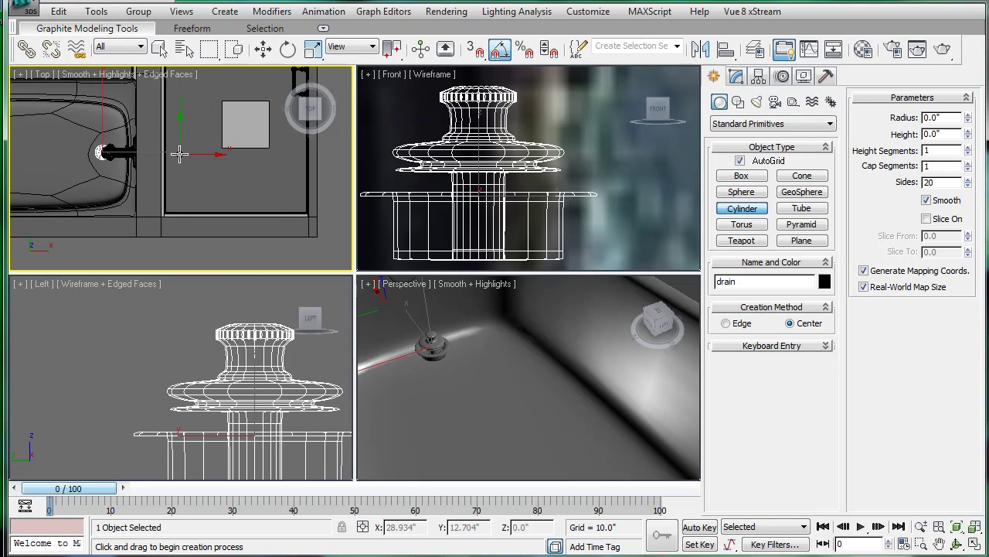
left_click_drag(177, 151, 179, 155)
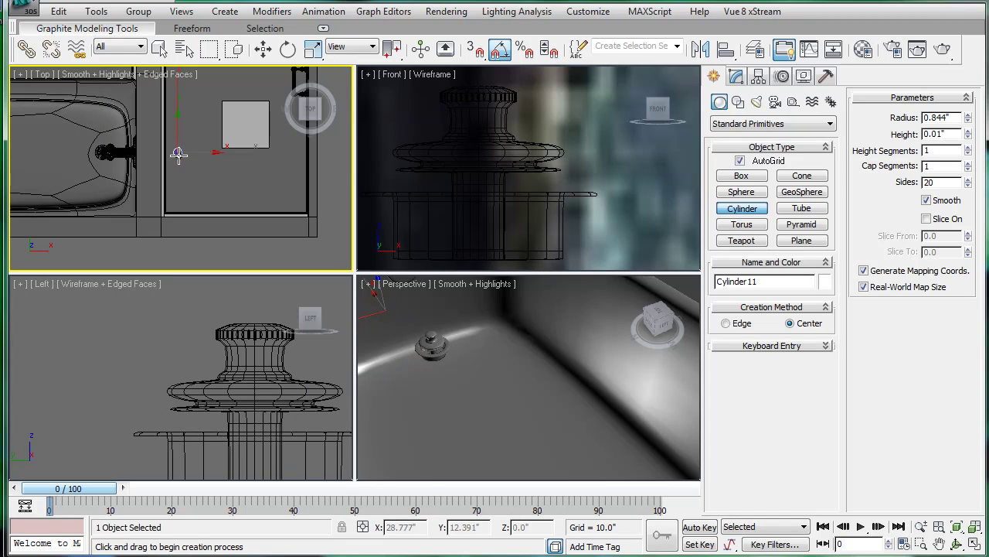
middle_click_drag(191, 159, 194, 159)
Move the cylinder next to the drain's axis and raise it to just below the drain, at about Z 3.164".
key("w")
left_click_drag(214, 153, 109, 158)
middle_click_drag(480, 378, 521, 376)
scroll(521, 376, "up", 5)
left_click_drag(426, 351, 422, 305)
middle_click_drag(74, 140, 152, 157)
scroll(152, 157, "up", 6)
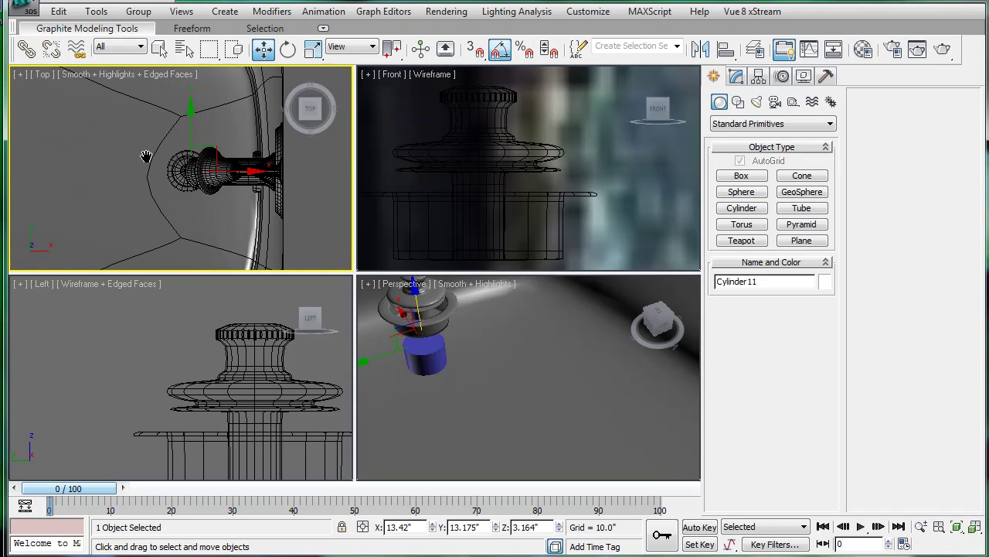
Align the cylinder to the drain in X and Y only, pivot point to pivot point.
left_click(176, 173)
left_click(438, 346)
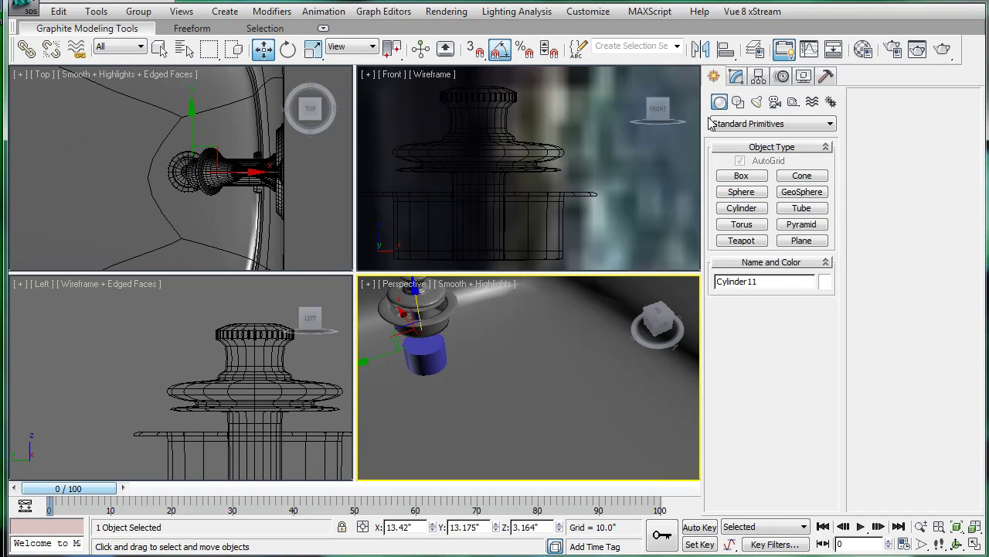
left_click(725, 52)
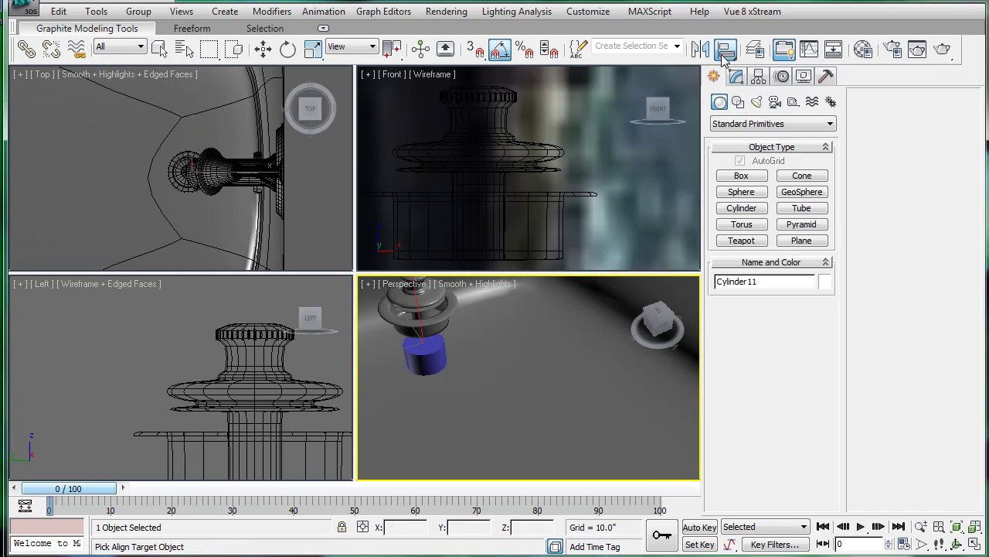
left_click(433, 300)
left_click_drag(479, 132, 556, 173)
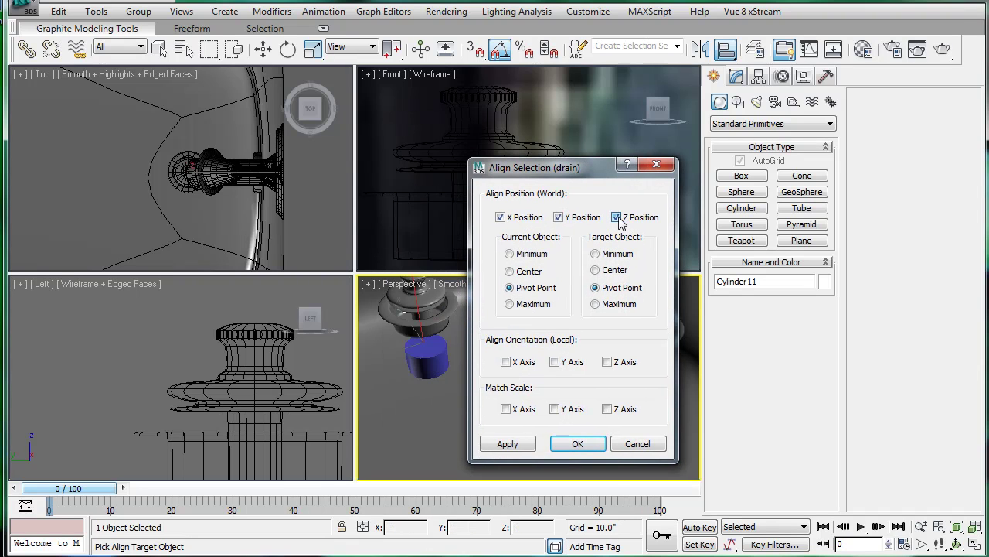
left_click(566, 446)
Raise the cylinder into the drain's cup until its top is at about Z 5.17", near the flange level.
middle_click_drag(441, 371, 472, 320, "alt")
left_click_drag(481, 300, 480, 276)
middle_click_drag(507, 355, 483, 387, "alt")
scroll(483, 387, "up", 2)
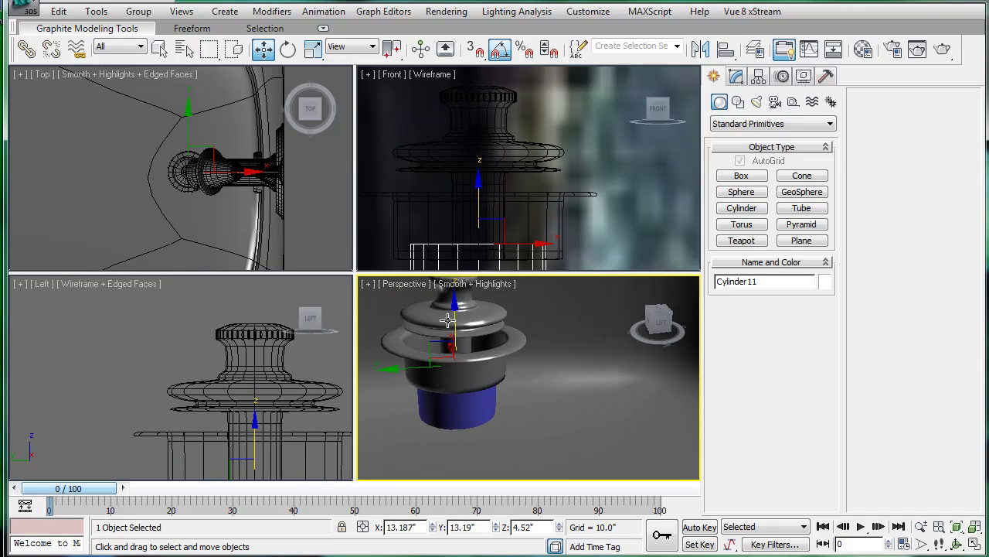
left_click_drag(454, 318, 453, 296)
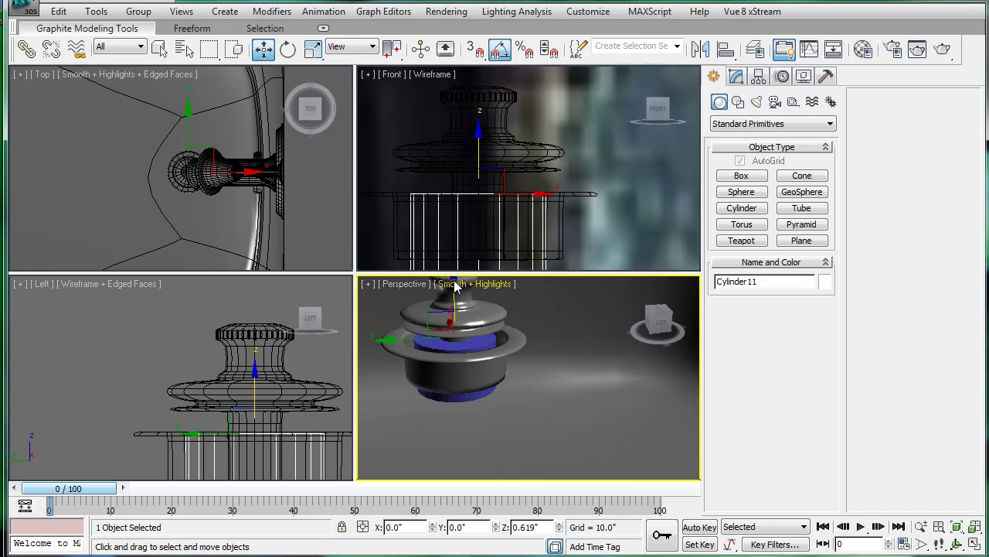
mouse_move(455, 286)
left_mouse_down()
mouse_move(455, 313)
mouse_move(457, 294)
left_mouse_up()
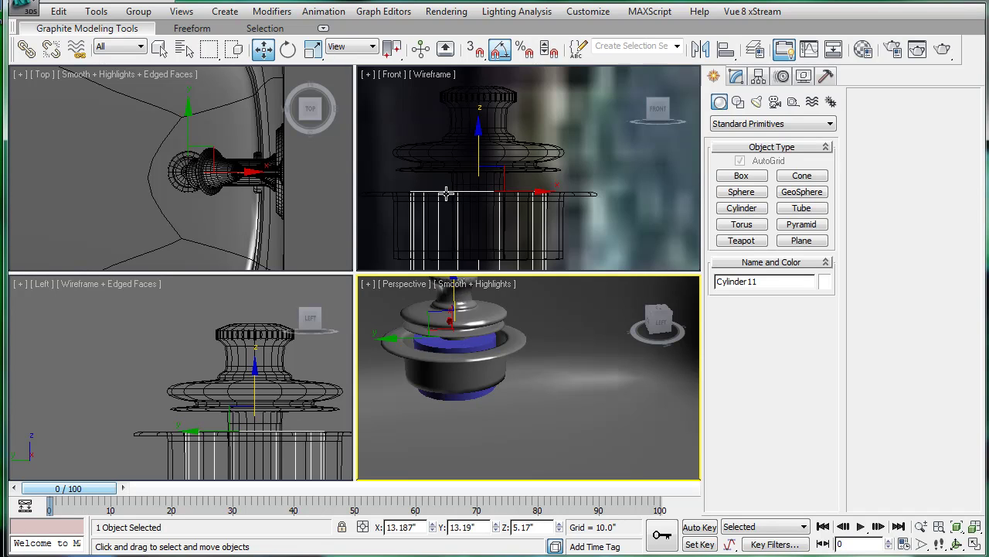
Set the cylinder's height to about -0.867" so it fits inside the drain cup, and restore the Front view.
middle_click_drag(498, 198, 737, 103, "alt")
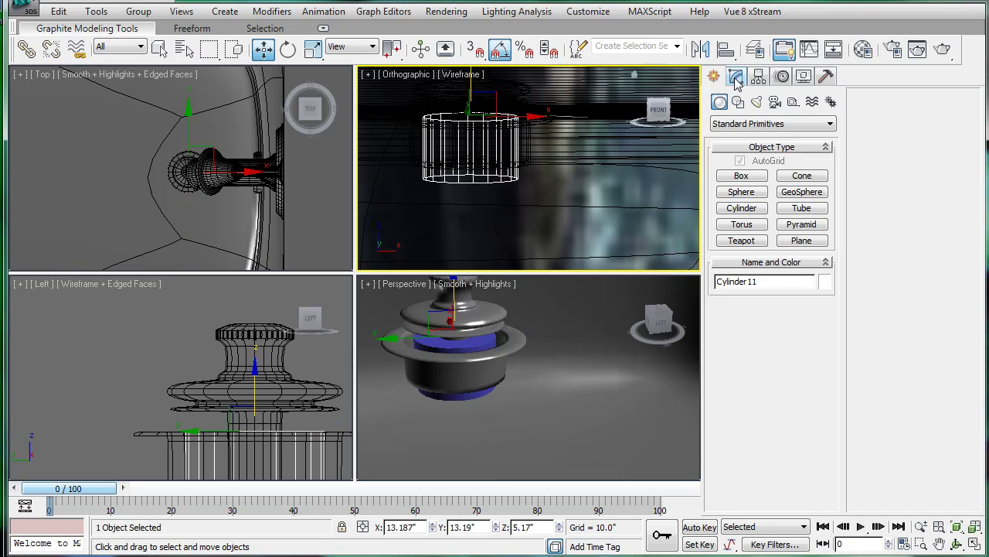
left_click(735, 77)
left_click_drag(829, 321, 824, 296)
key("f")
Select the drain together with the cylinder and lower both onto the bathtub floor, at about Z 1.66".
scroll(444, 126, "down", 5)
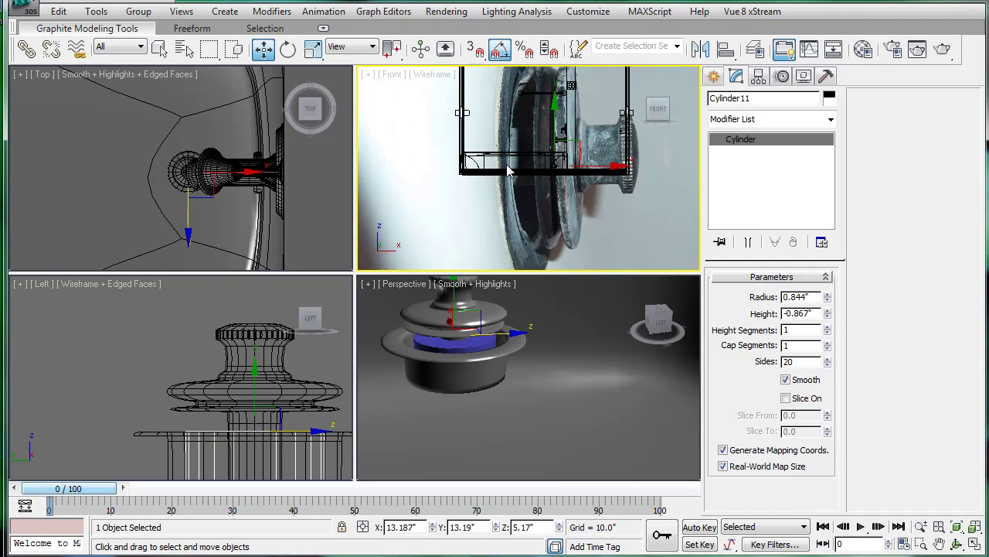
scroll(592, 159, "up", 3)
middle_click_drag(592, 159, 513, 92)
scroll(444, 189, "up", 2)
middle_click_drag(443, 189, 577, 182)
scroll(510, 377, "down", 5)
scroll(510, 378, "up", 3)
left_click(469, 317, "ctrl")
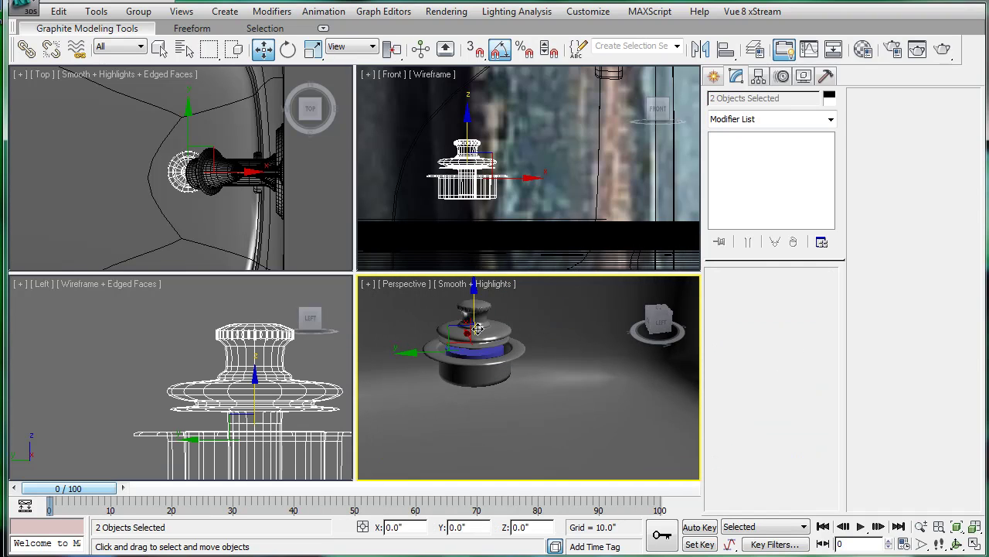
left_click_drag(473, 307, 485, 414)
middle_click_drag(484, 414, 520, 376, "alt")
scroll(532, 221, "up", 2)
Group the drain and the cylinder under the default group name and deselect the group.
left_click(139, 11)
left_click(162, 32)
left_click(524, 311)
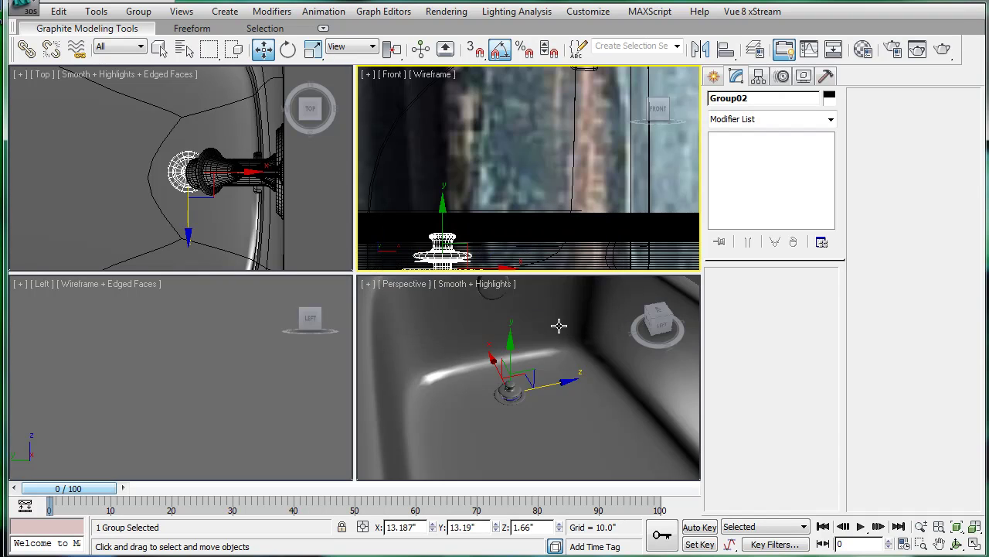
scroll(535, 324, "down", 8)
left_click(544, 338)
Draw a box of about 1.277" by 0.503" projecting from the wall above the tub and set its height to 2.5".
scroll(552, 346, "up", 6)
middle_click_drag(527, 337, 634, 283)
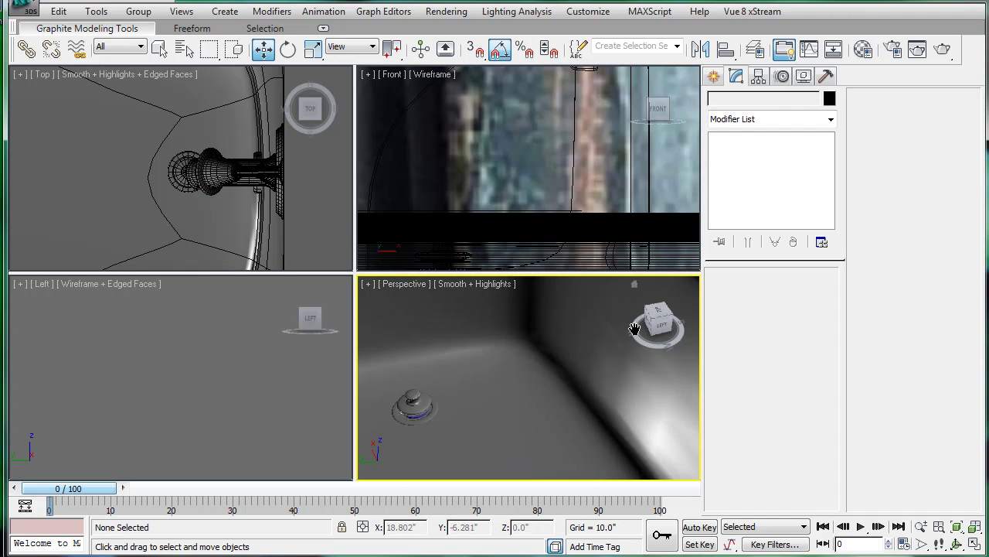
middle_click_drag(534, 362, 593, 379)
left_click(715, 76)
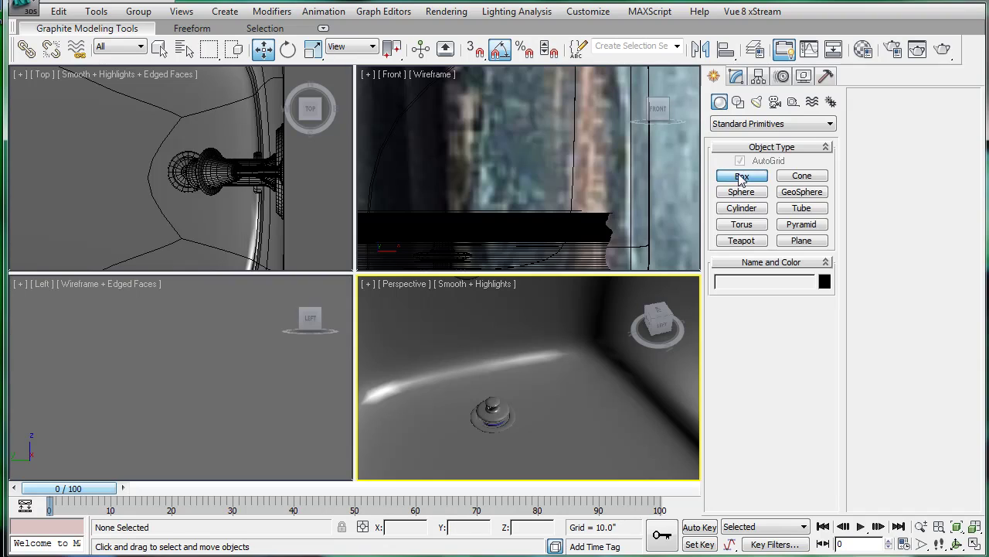
left_click(740, 177)
scroll(503, 378, "down", 5)
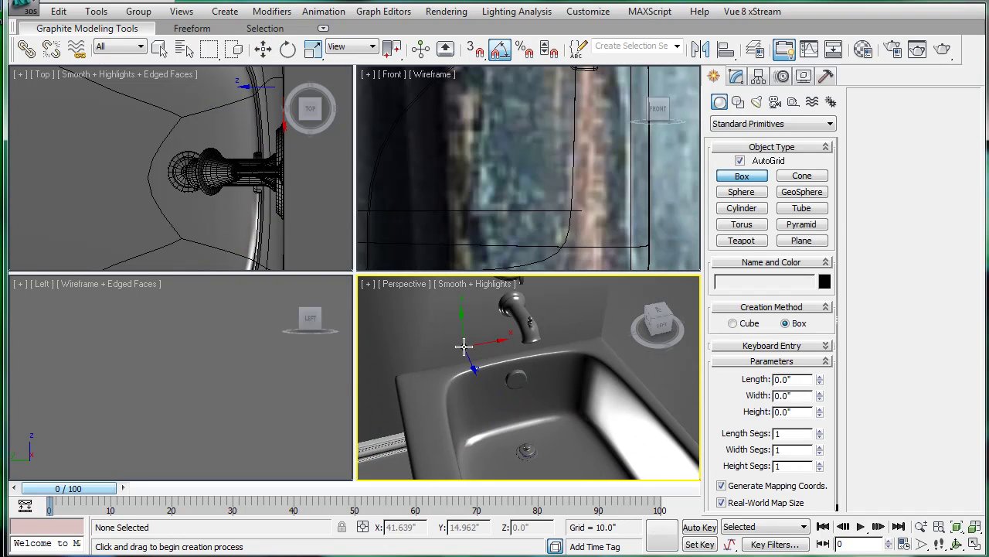
left_click_drag(463, 347, 469, 354)
left_click(495, 392)
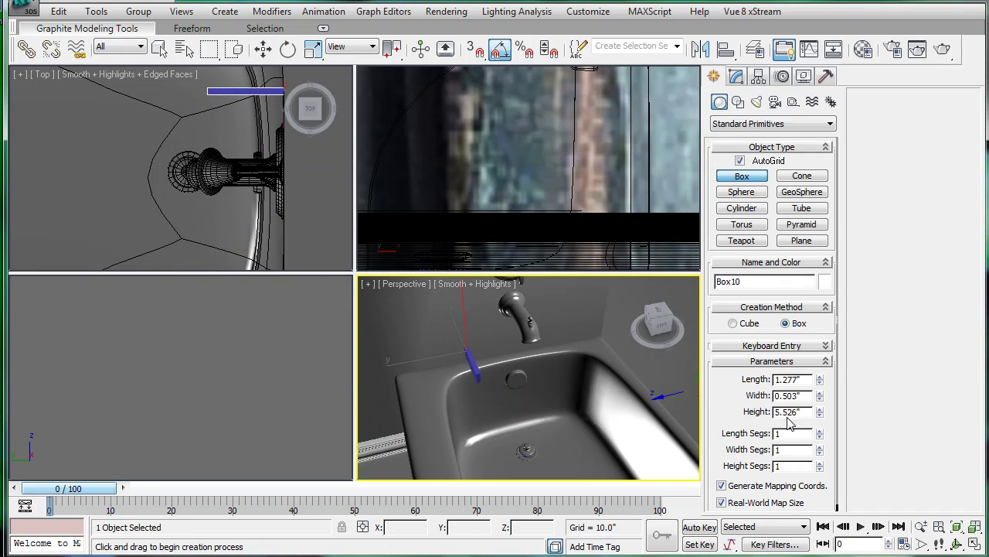
double_click(788, 412)
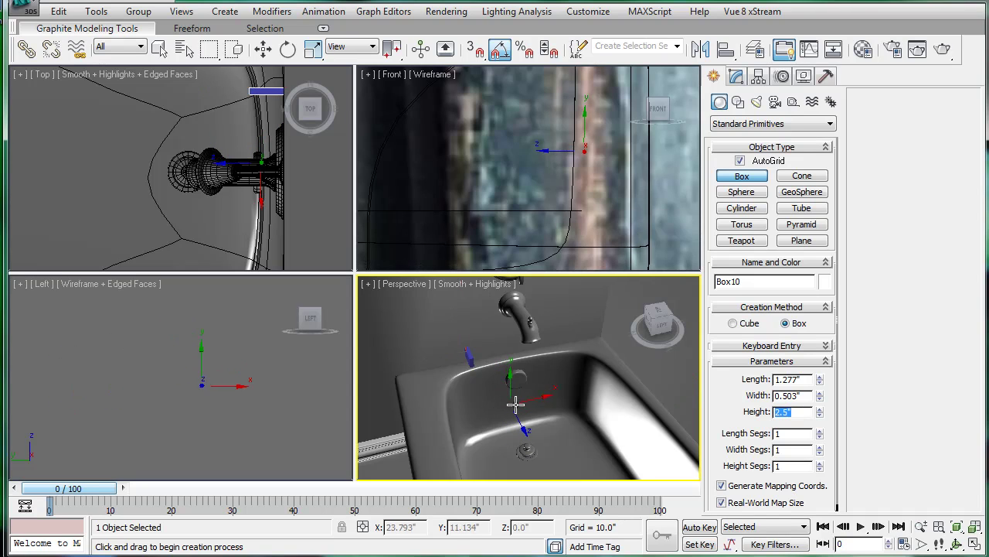
Move the box along Y in the Top view into line with the faucet and drain, at about Y 13.103".
scroll(236, 232, "down", 5)
middle_click_drag(225, 148, 226, 178)
scroll(225, 178, "up", 2)
key("w")
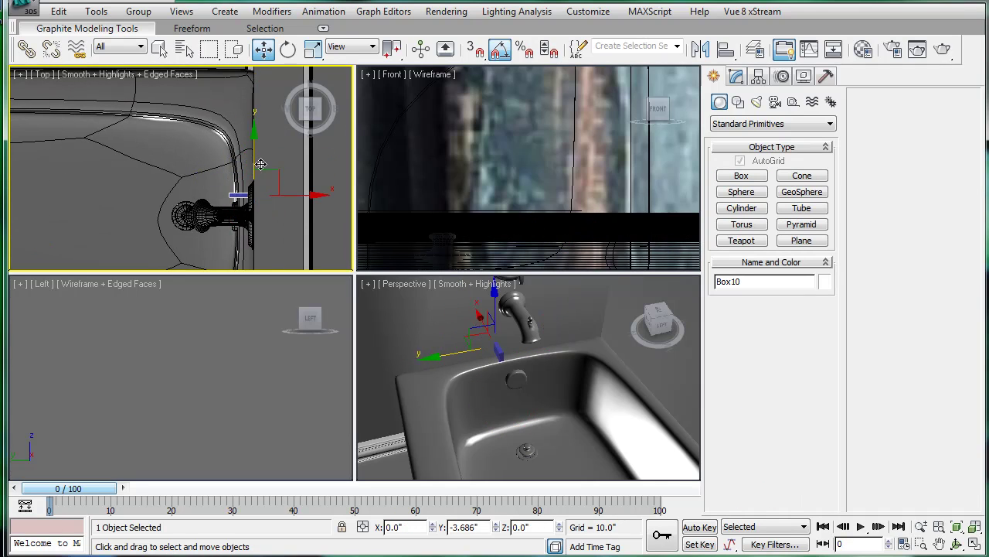
left_click_drag(260, 164, 261, 179)
Lower the box into the tub to about Z 2.056" and slide it against the faucet-end wall at about X 18.205".
left_click(508, 390)
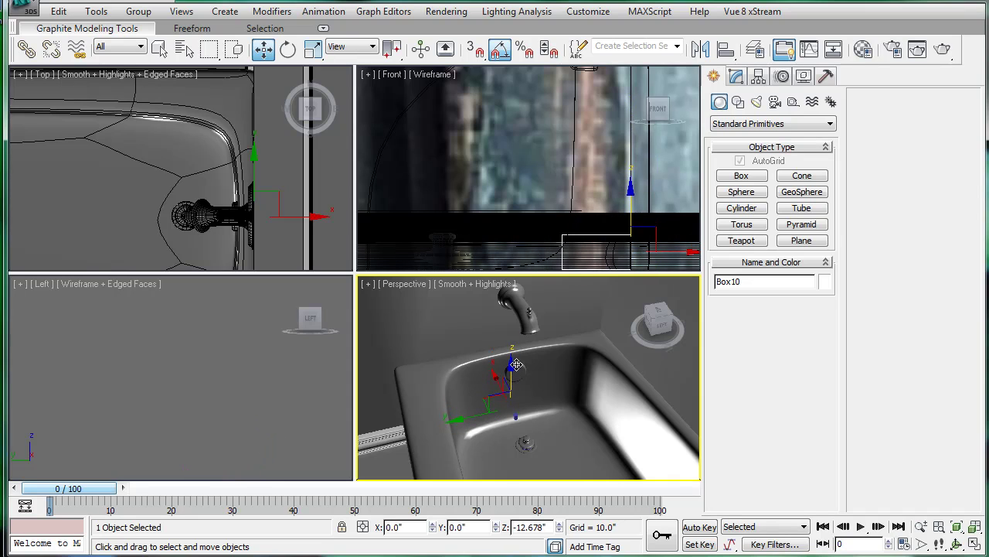
scroll(500, 388, "up", 3)
middle_click_drag(499, 389, 486, 360)
mouse_move(479, 369)
left_mouse_down()
mouse_move(497, 396)
mouse_move(484, 374)
left_mouse_up()
Show edged faces in the Perspective view and switch the Top view to wireframe display.
key("F4")
scroll(246, 224, "up", 6)
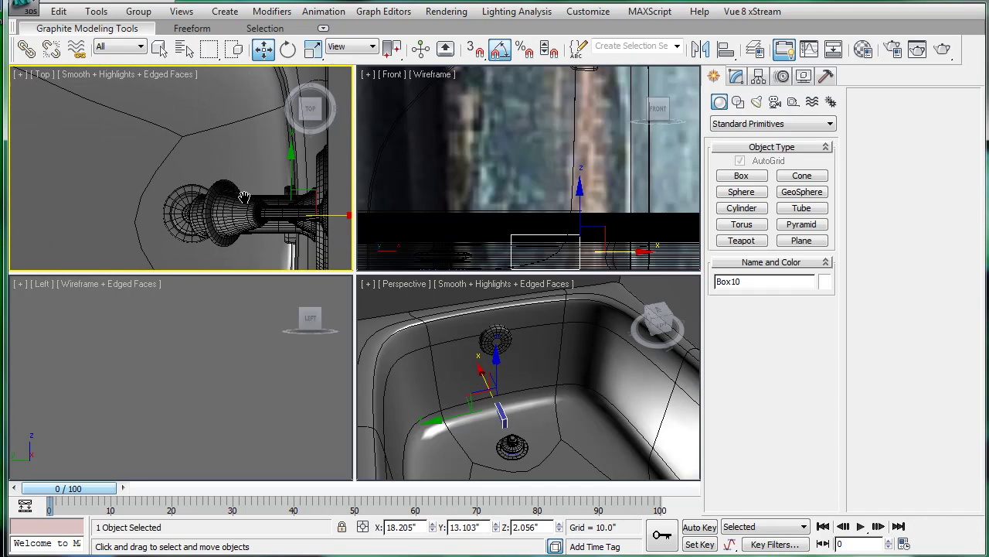
key("F3")
Move the drain group along X toward the spacer box in the Top view, to about X 14.225".
left_click(164, 166)
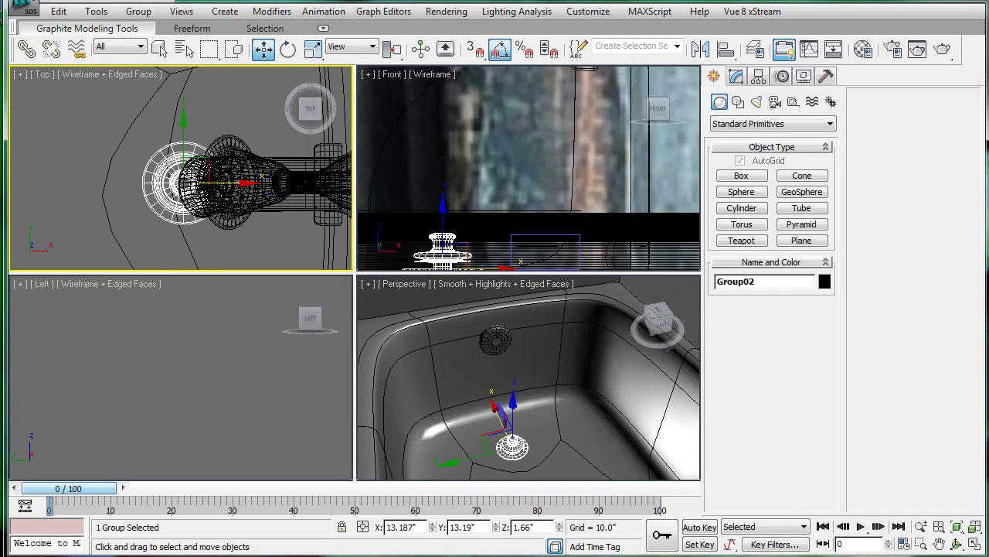
left_click_drag(222, 183, 248, 180)
scroll(248, 180, "up", 5)
middle_click_drag(248, 180, 55, 195)
scroll(55, 195, "up", 4)
scroll(137, 189, "down", 3)
middle_click_drag(92, 156, 75, 171)
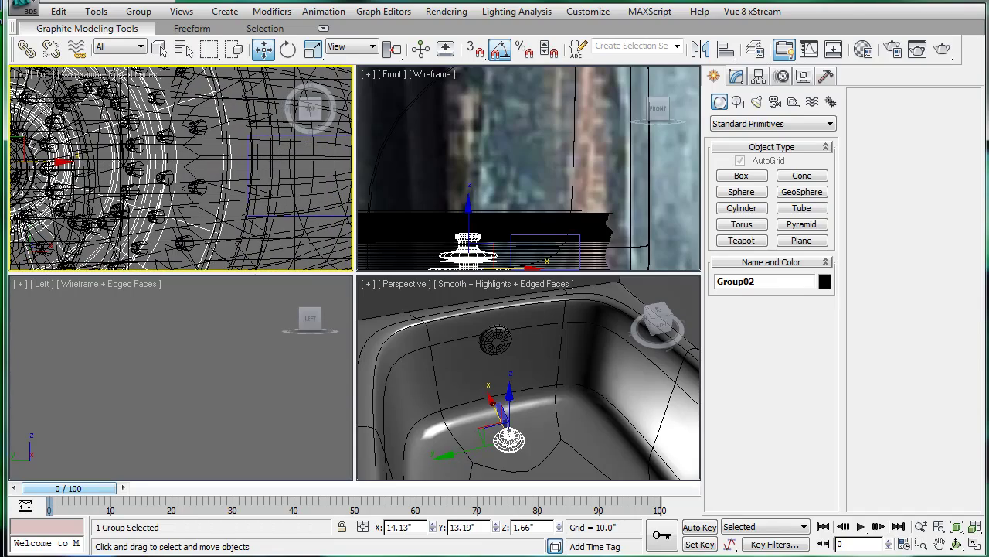
left_click_drag(60, 162, 76, 162)
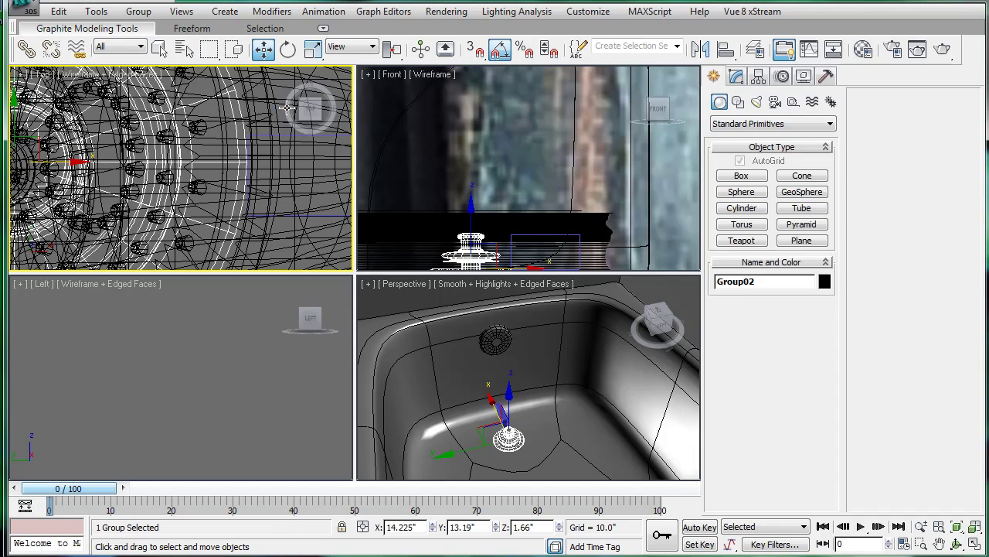
Select the spacer box between the drain and the tub's end wall and delete it.
left_click(284, 141)
left_click(288, 137)
left_click(288, 137)
left_click(288, 136)
left_click(287, 136)
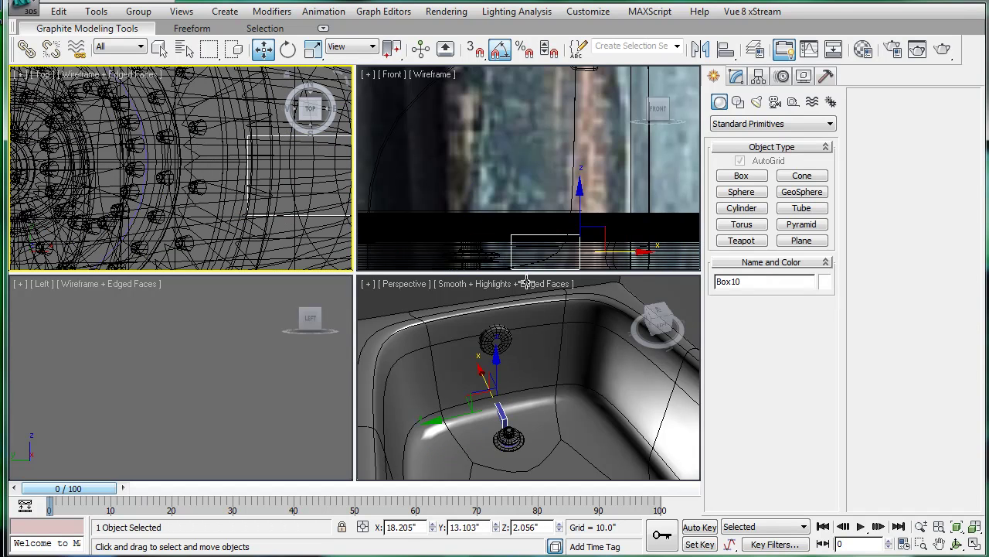
key("Delete")
scroll(533, 371, "up", 4)
scroll(498, 372, "down", 5)
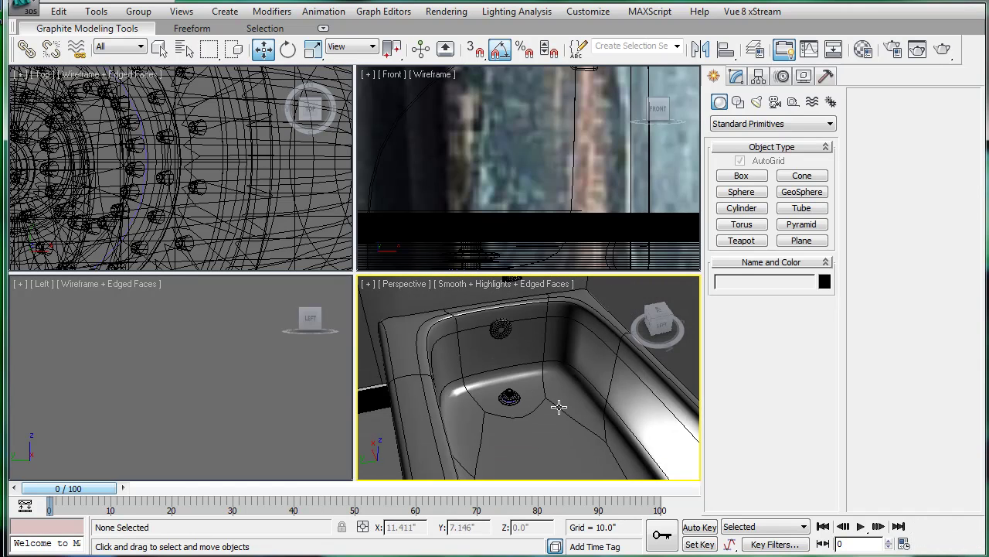
Select the bathtub and examine its edges around the drain at the Editable Poly and MeshSmooth levels.
left_click(558, 406)
left_click(738, 80)
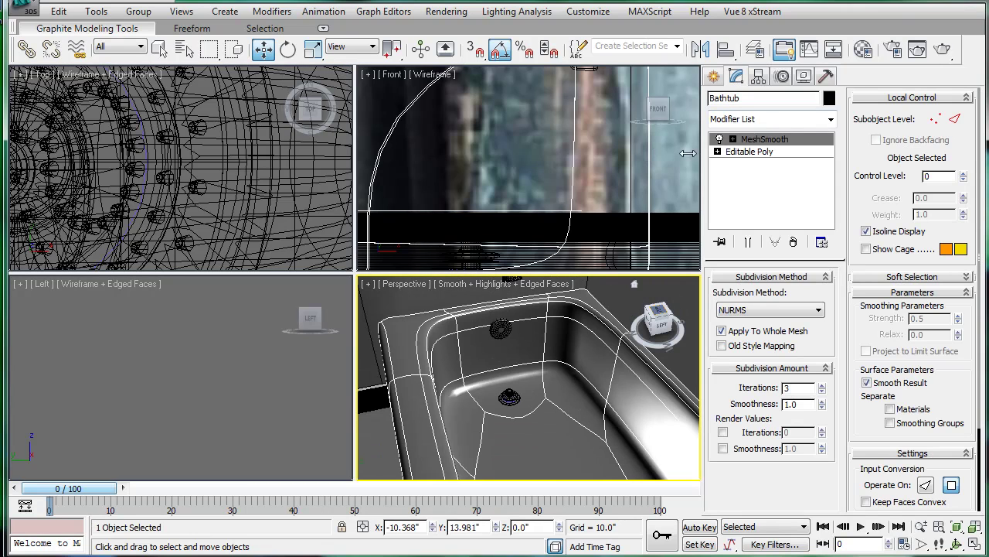
scroll(550, 337, "up", 5)
scroll(551, 336, "down", 3)
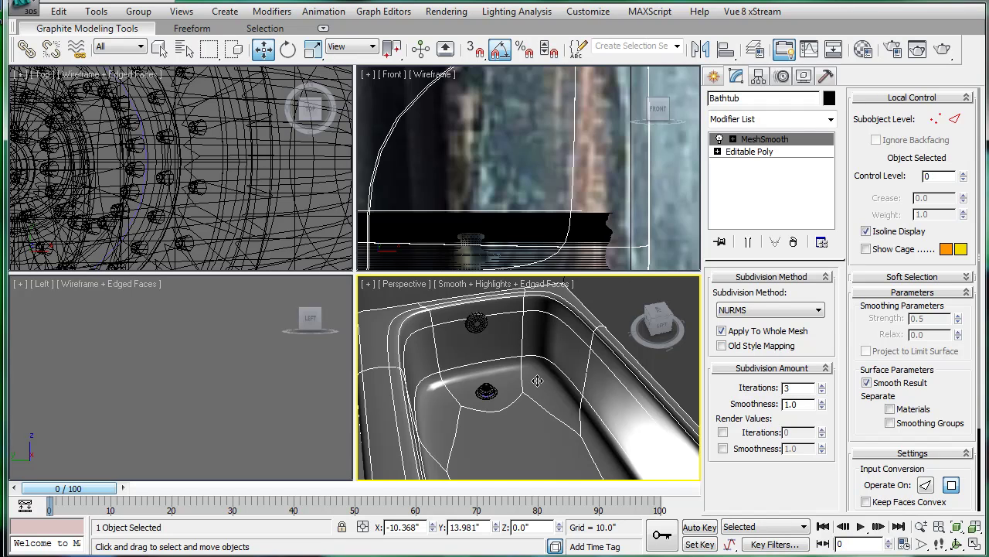
scroll(538, 381, "up", 3)
middle_click_drag(540, 374, 551, 362)
left_click(747, 152)
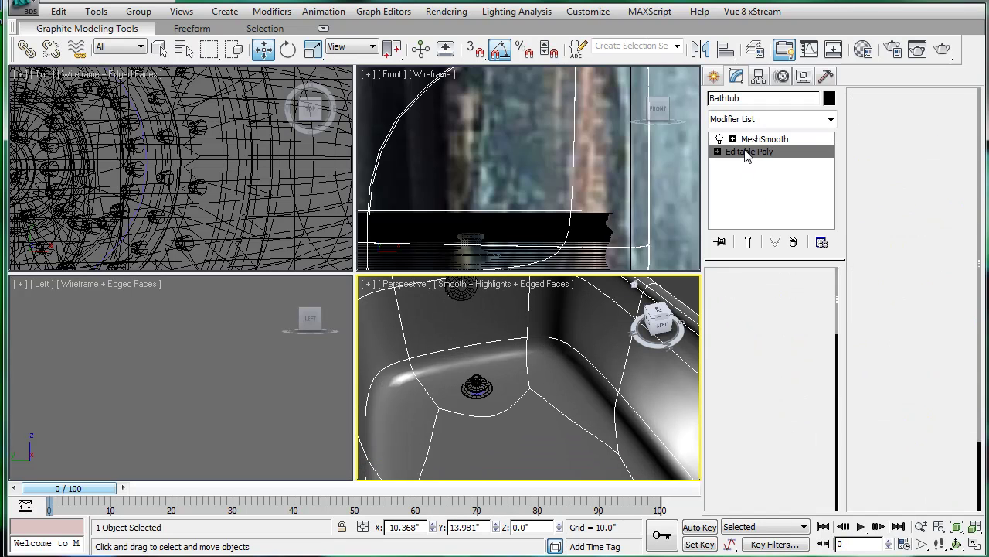
middle_click_drag(519, 352, 556, 353)
left_click(754, 141)
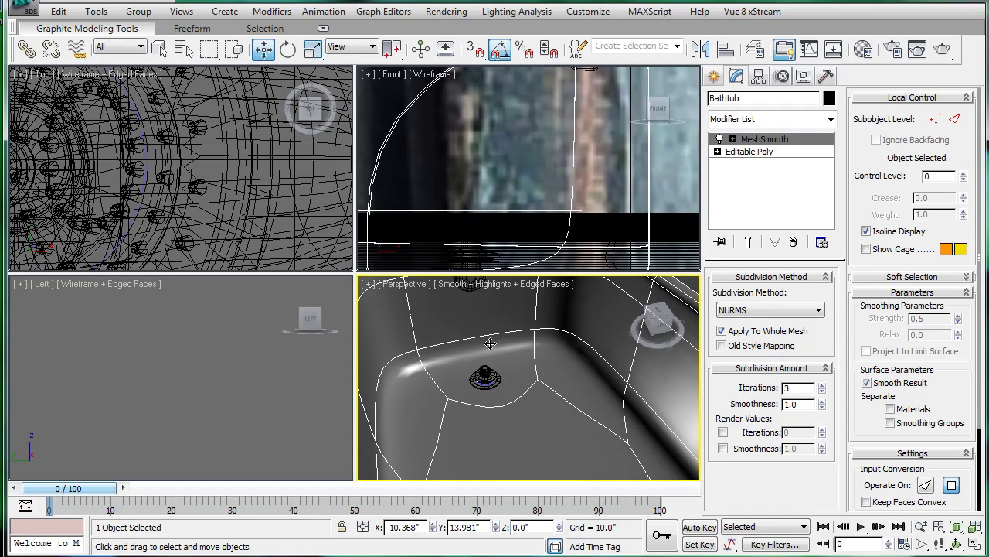
middle_click_drag(533, 328, 536, 340)
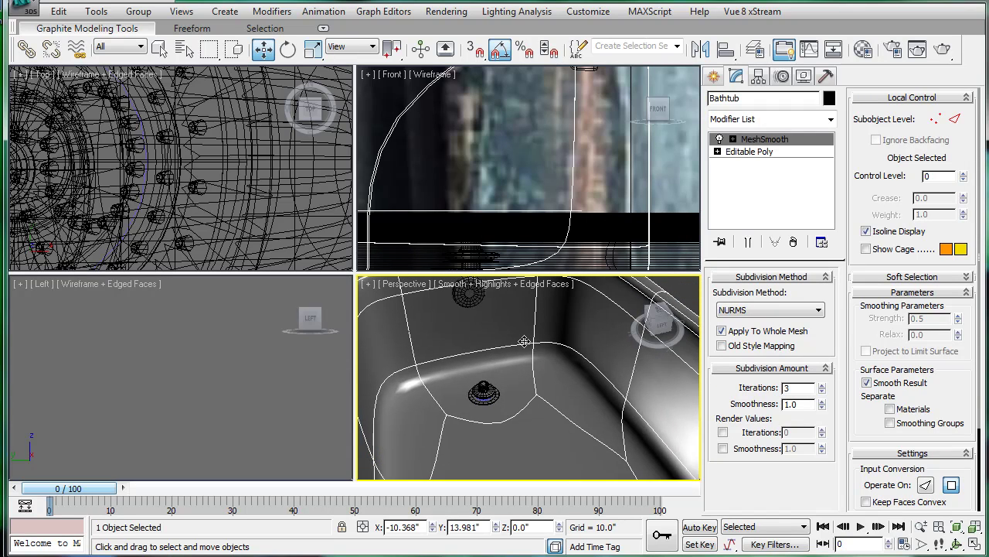